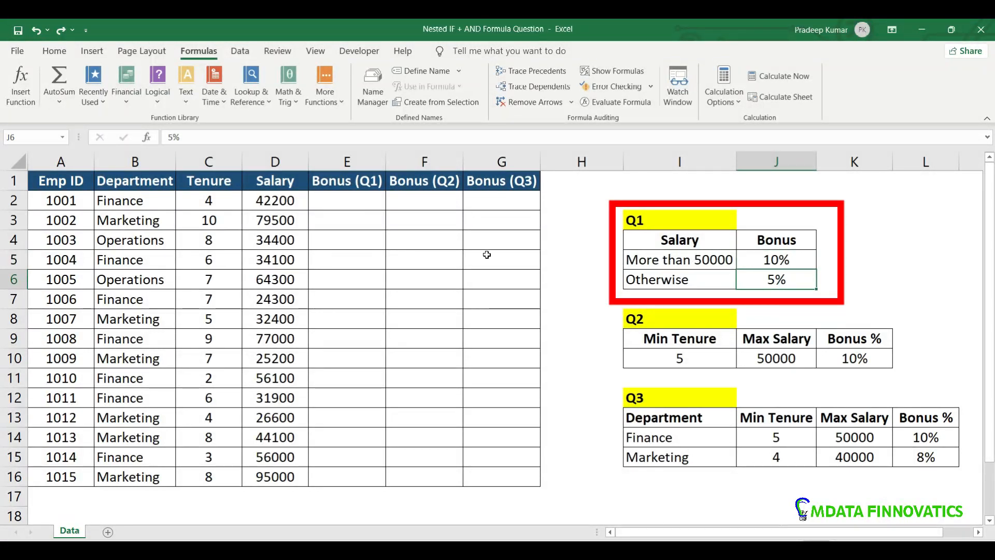
# Enter =IF(D2>50000,10%,5%) in cell E2 for Bonus (Q1) and fill it down to E16.
pyautogui.click(286, 154)
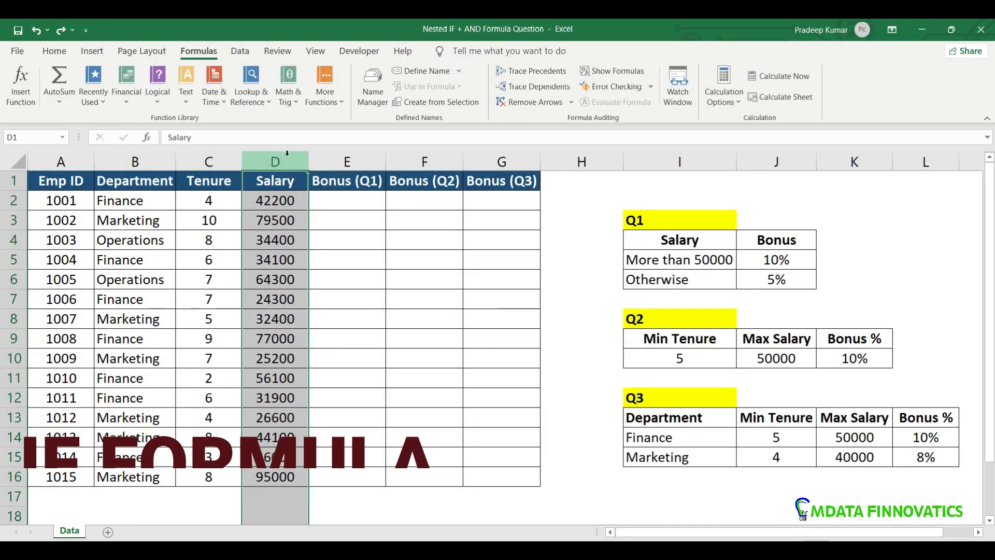
pyautogui.click(351, 200)
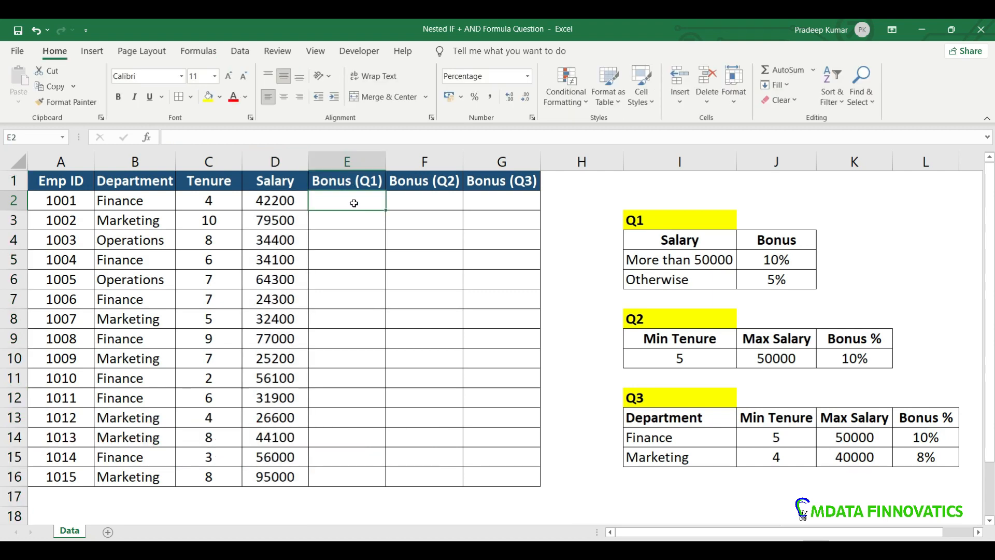
pyautogui.write('=IF(')
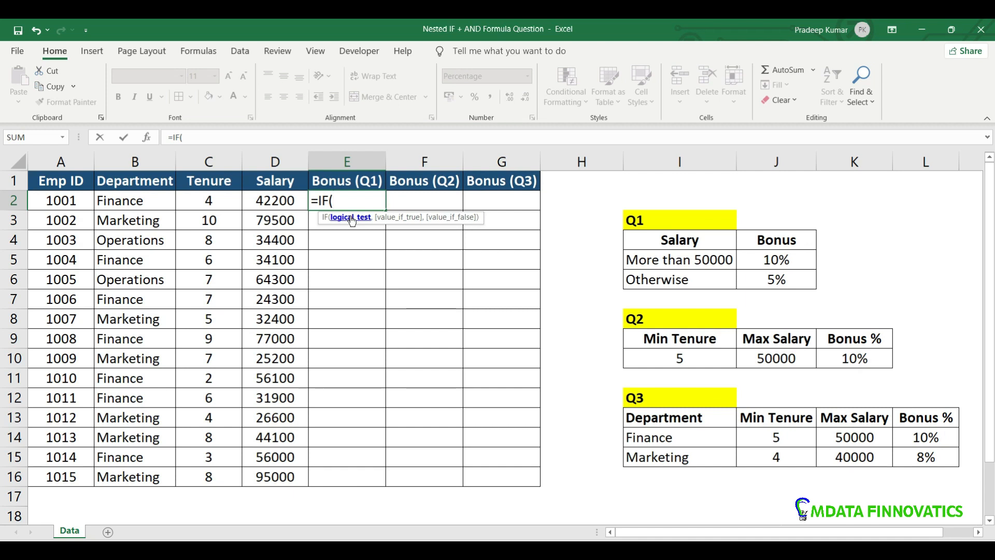
pyautogui.click(264, 202)
pyautogui.write('>50000')
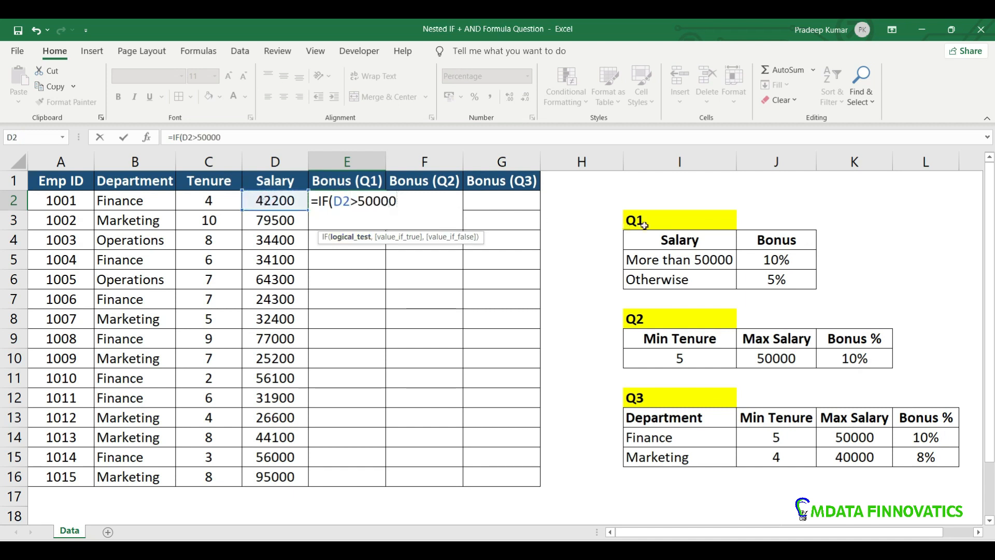
pyautogui.write(',')
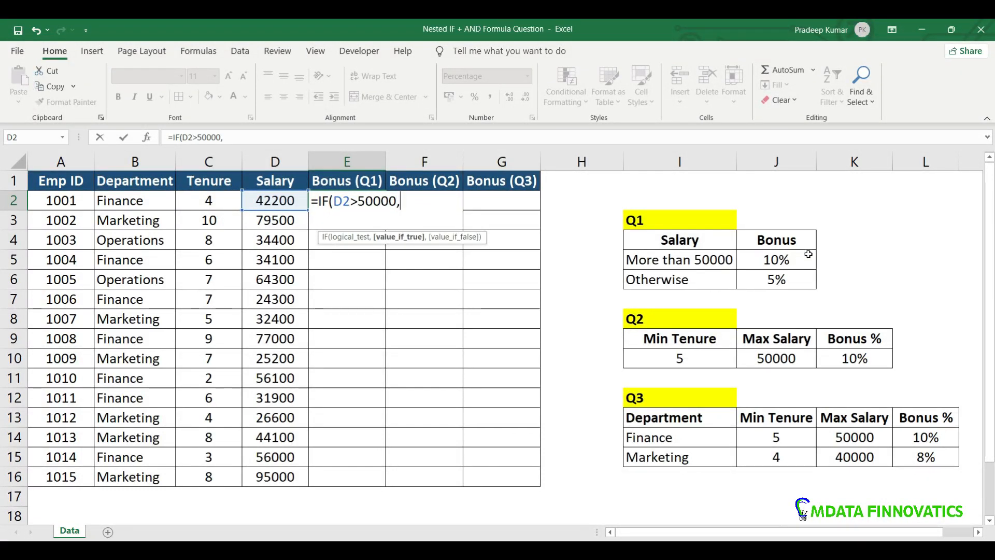
pyautogui.write('10%,5%')
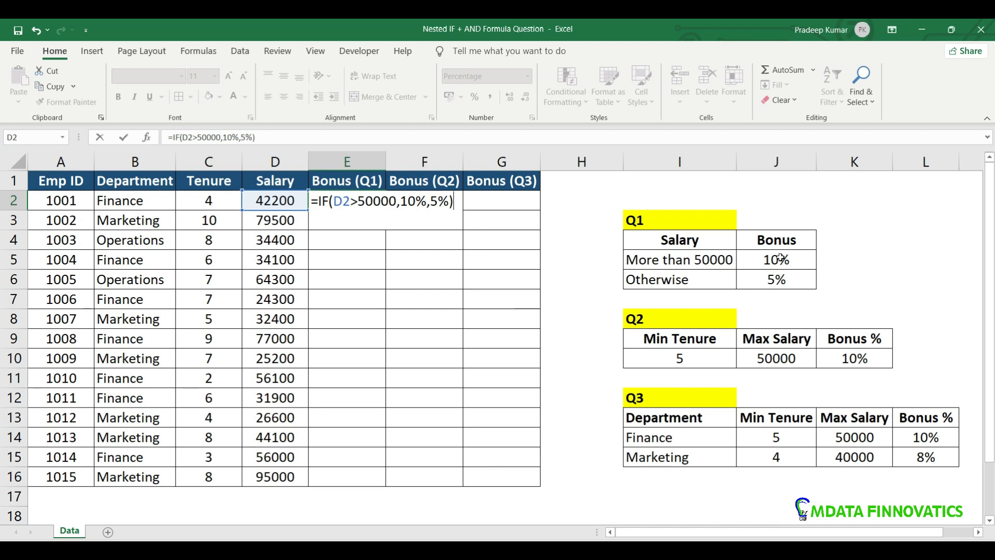
pyautogui.hotkey('ctrl', 'Return')
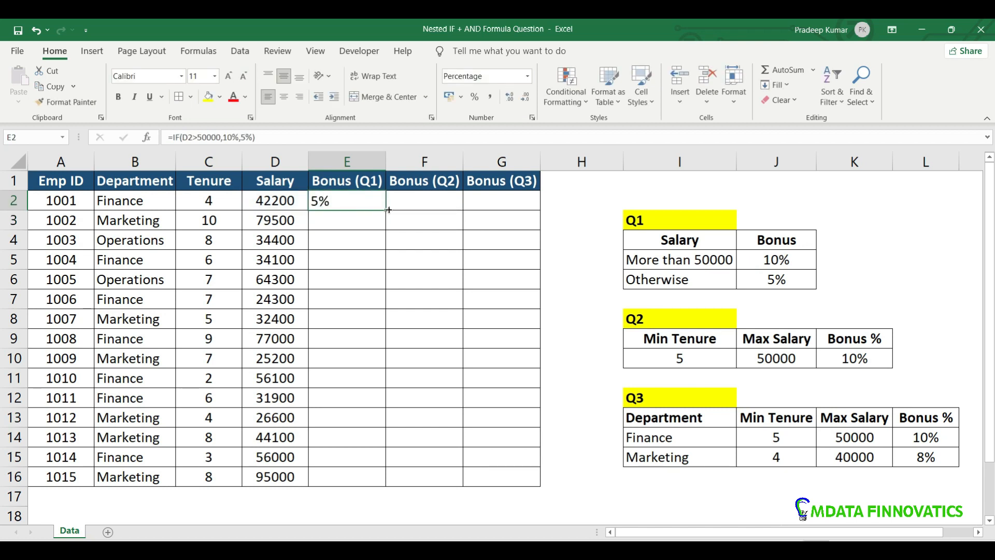
pyautogui.doubleClick(389, 209)
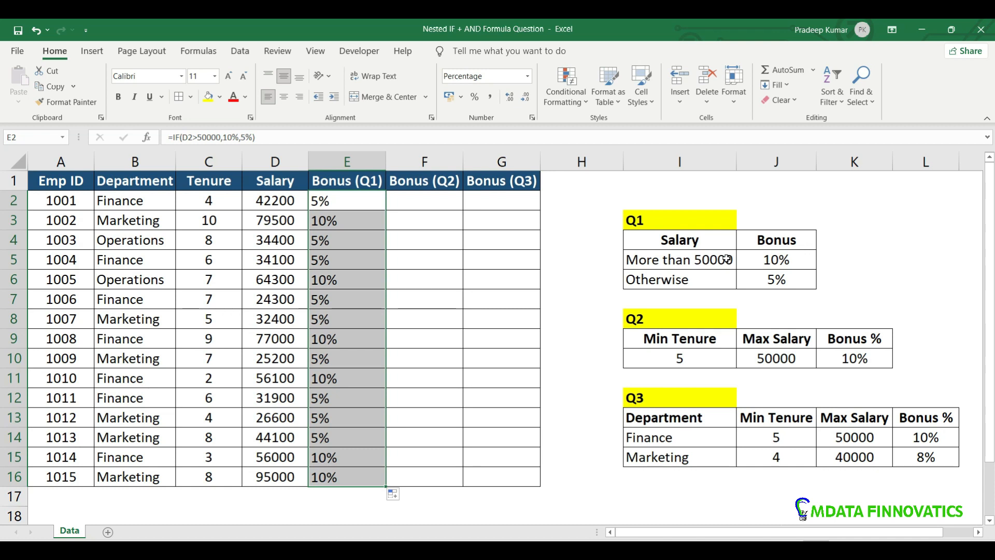
pyautogui.click(335, 197)
# Examine the Q2 bonus criteria for minimum tenure, maximum salary and bonus percentage alongside the Tenure and Salary columns.
pyautogui.click(690, 340)
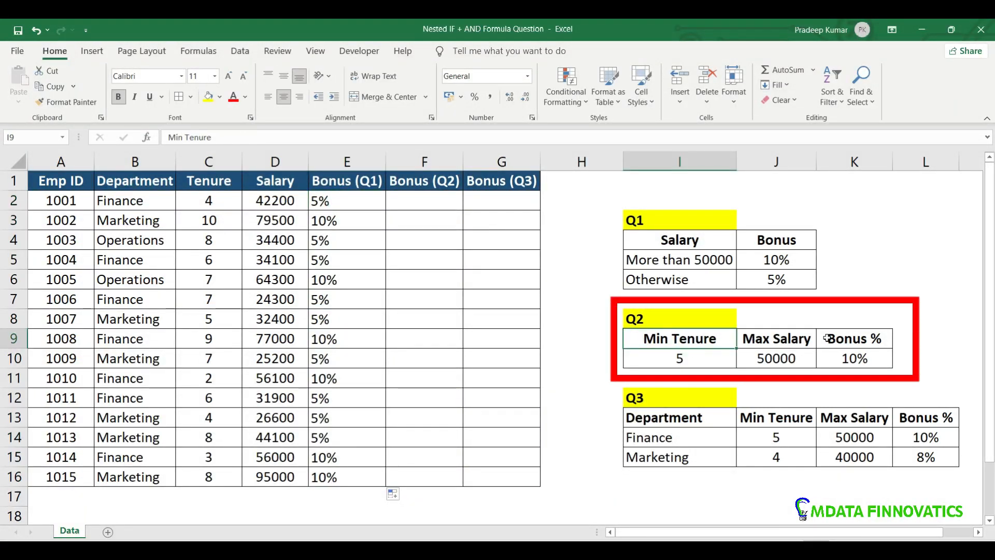
pyautogui.click(850, 342)
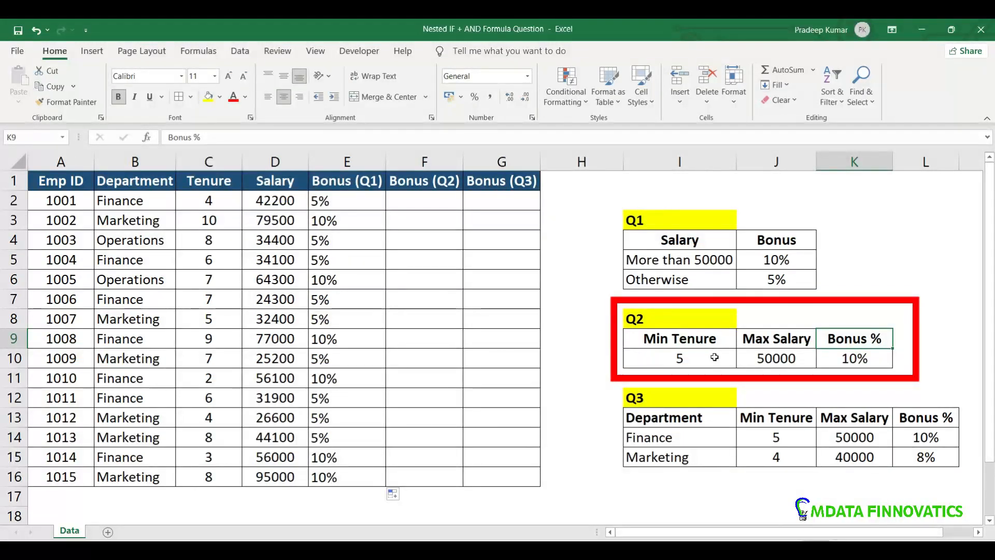
pyautogui.click(704, 340)
pyautogui.click(695, 359)
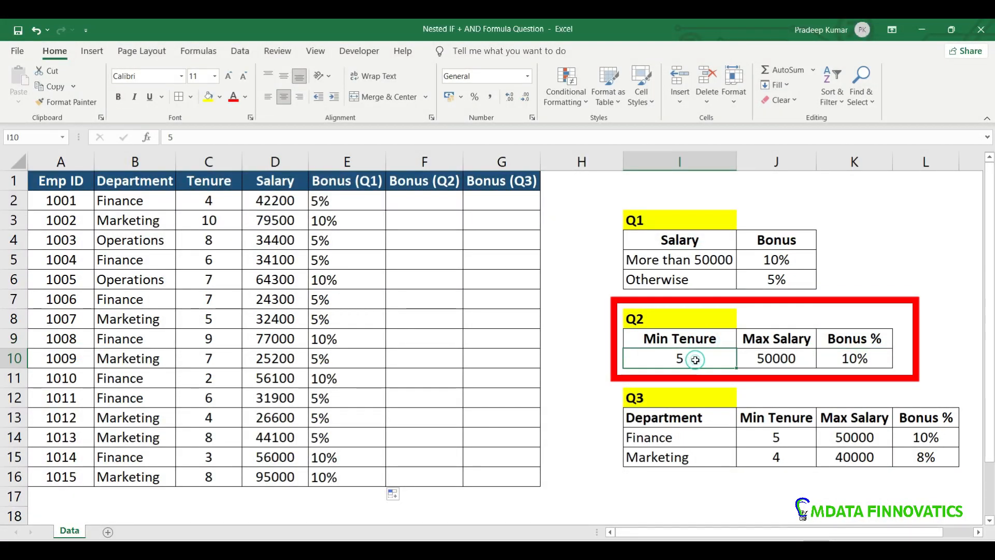
pyautogui.click(762, 339)
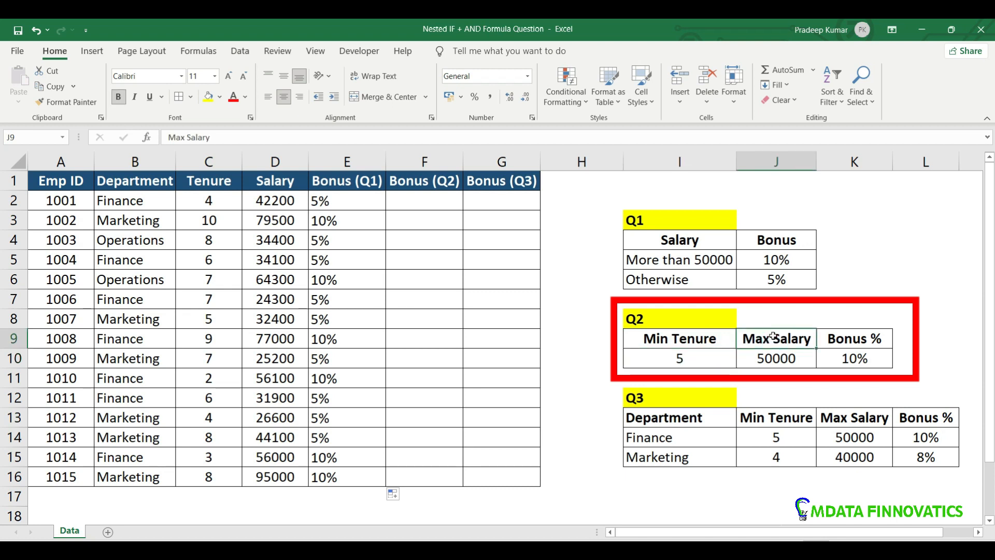
pyautogui.click(778, 363)
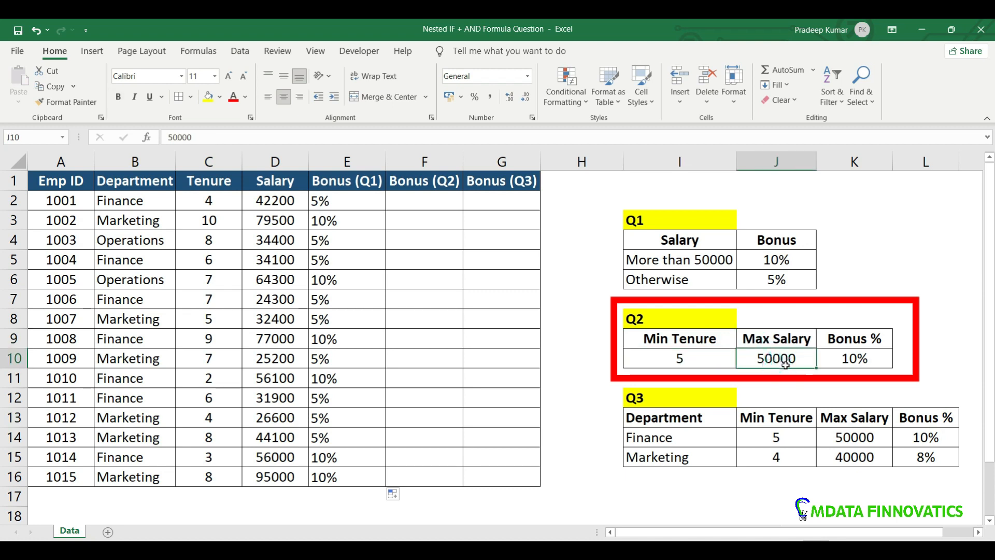
pyautogui.click(846, 359)
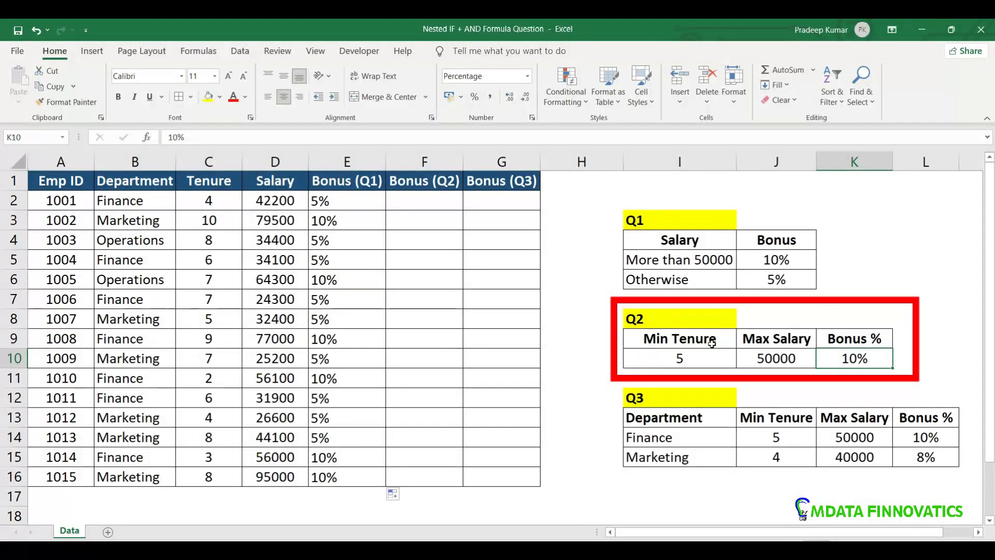
pyautogui.click(208, 161)
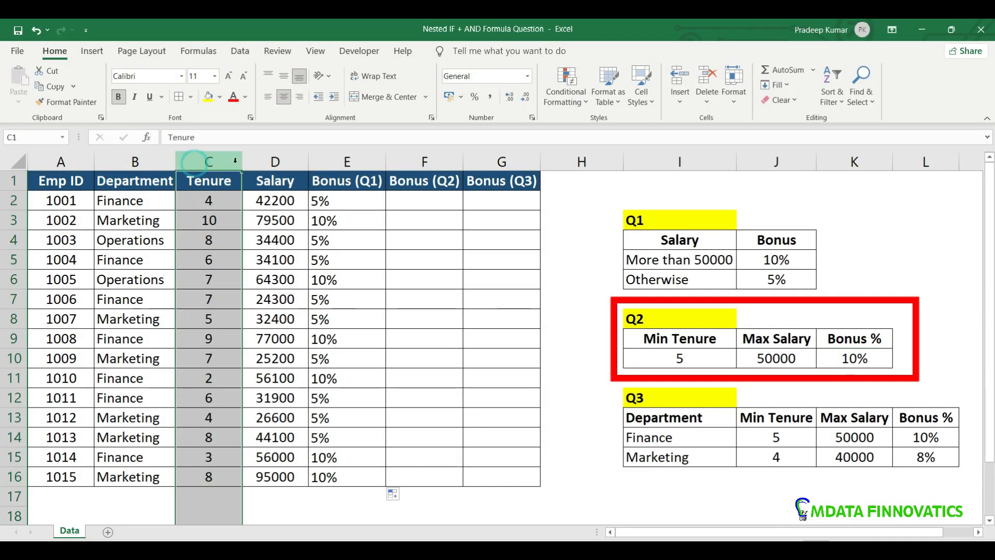
pyautogui.keyDown('ctrl'); pyautogui.click(266, 163); pyautogui.keyUp('ctrl')
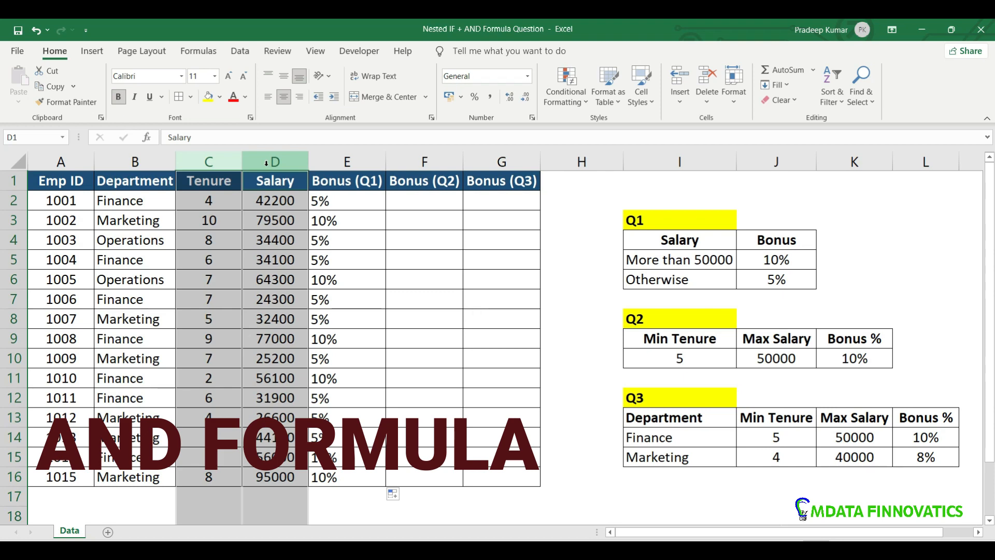
# Enter =AND(C2>=5,D2<=50000) in cell F2 for Bonus (Q2) and fill it down to F16.
pyautogui.click(440, 201)
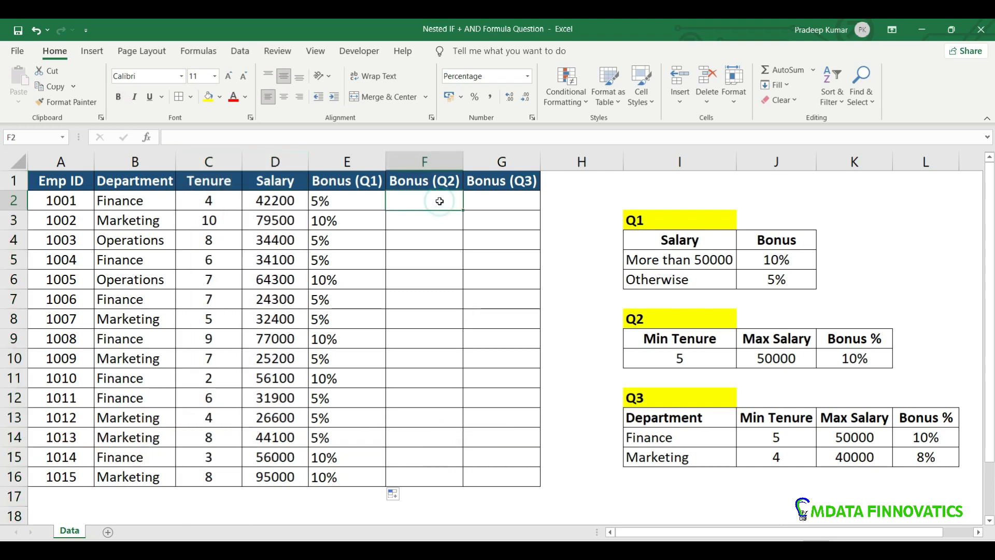
pyautogui.write('=an')
pyautogui.press('Tab')
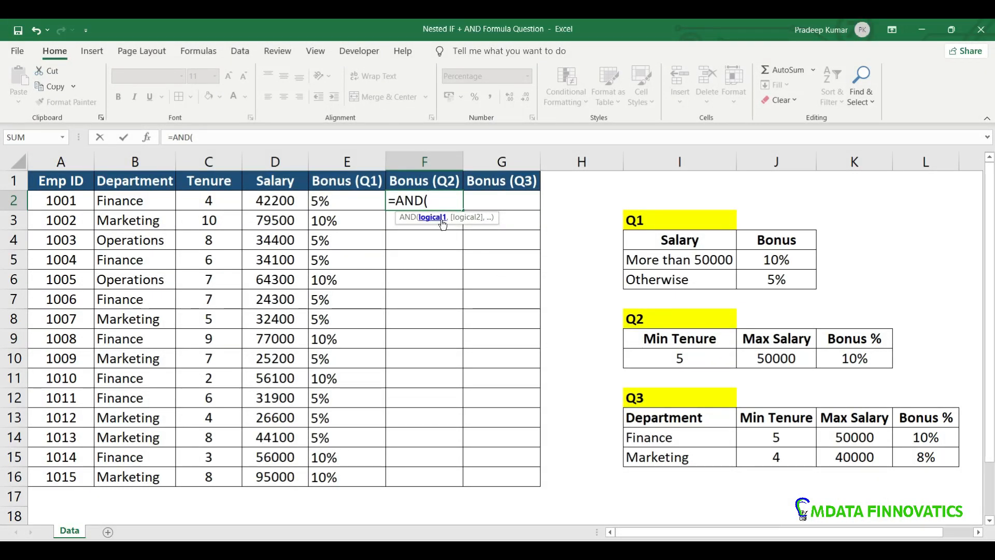
pyautogui.click(214, 200)
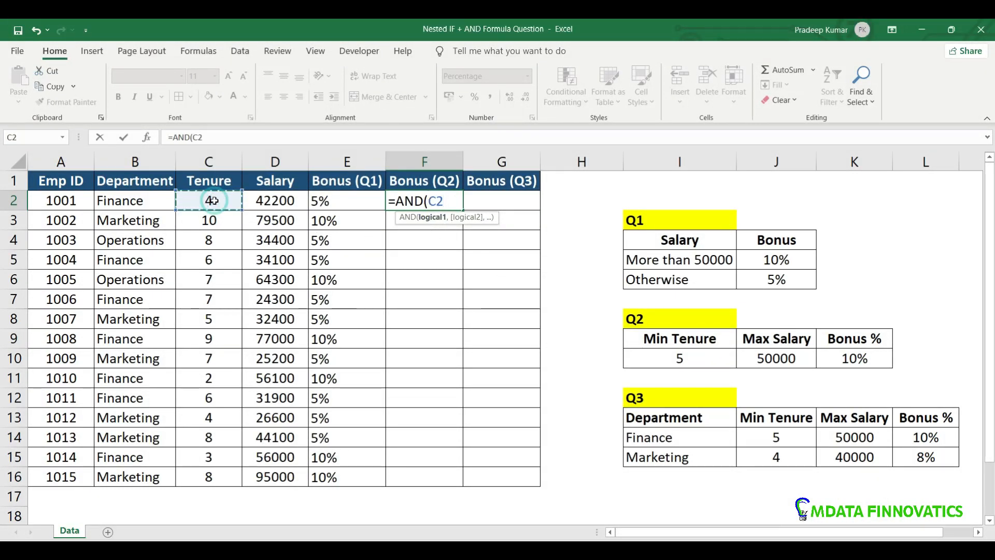
pyautogui.write('>=5')
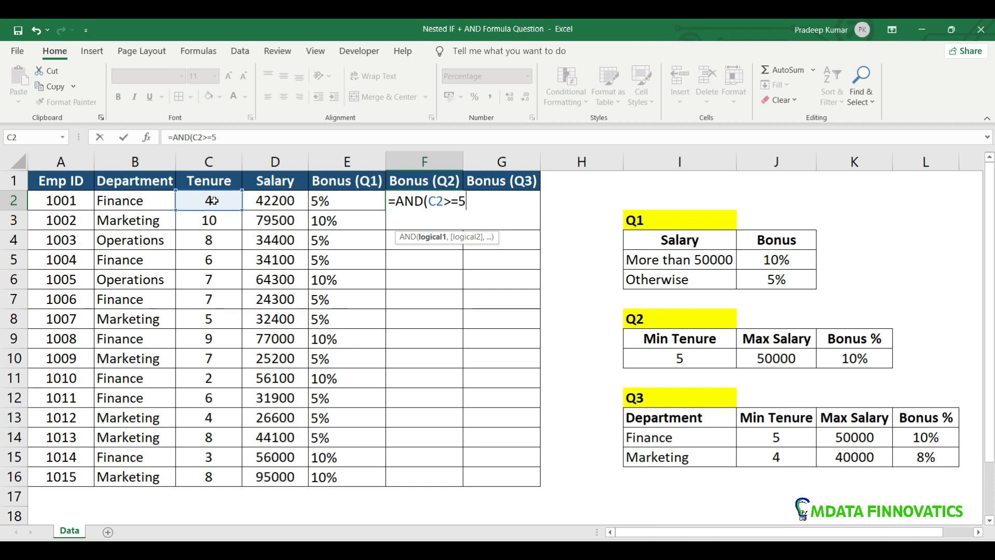
pyautogui.write(',')
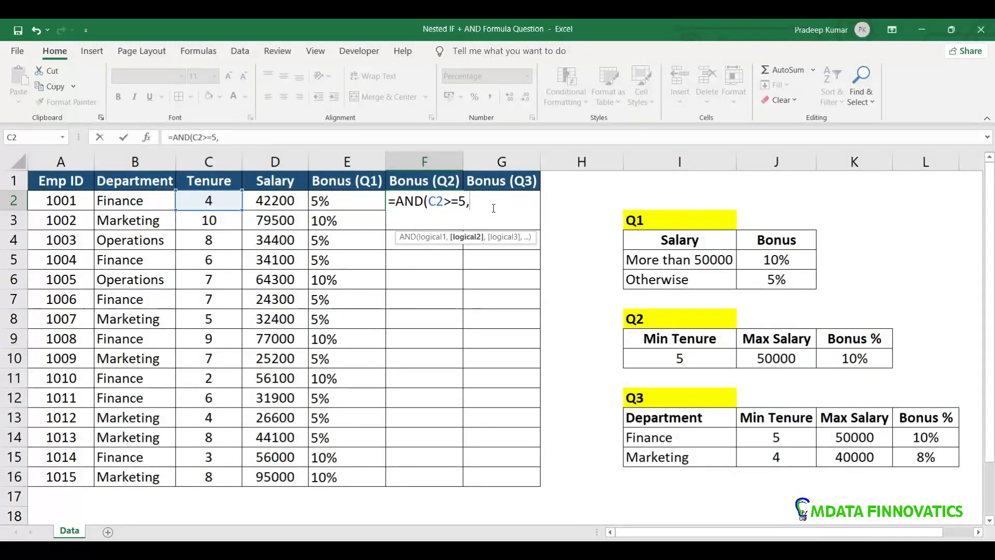
pyautogui.click(282, 201)
pyautogui.write('<=50000')
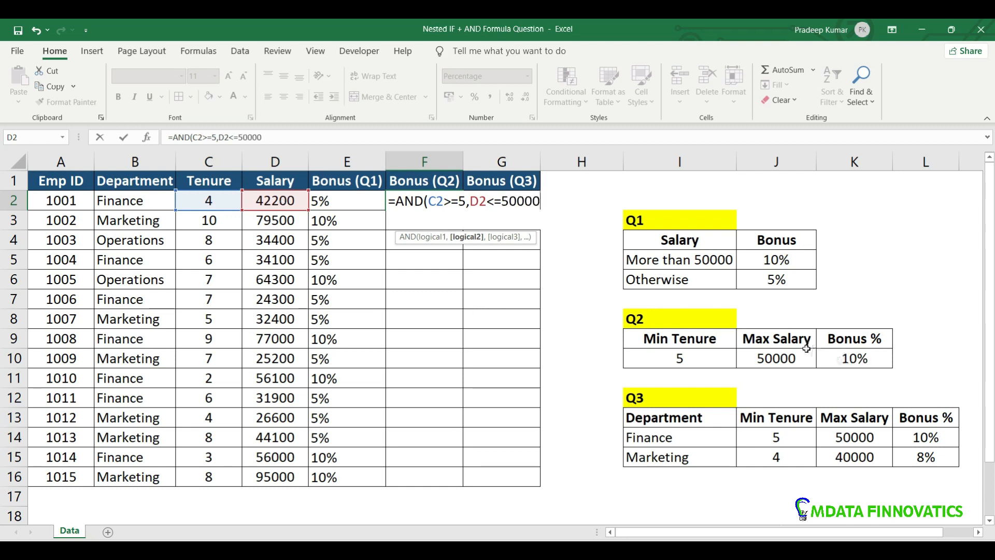
pyautogui.write(')')
pyautogui.press('Return')
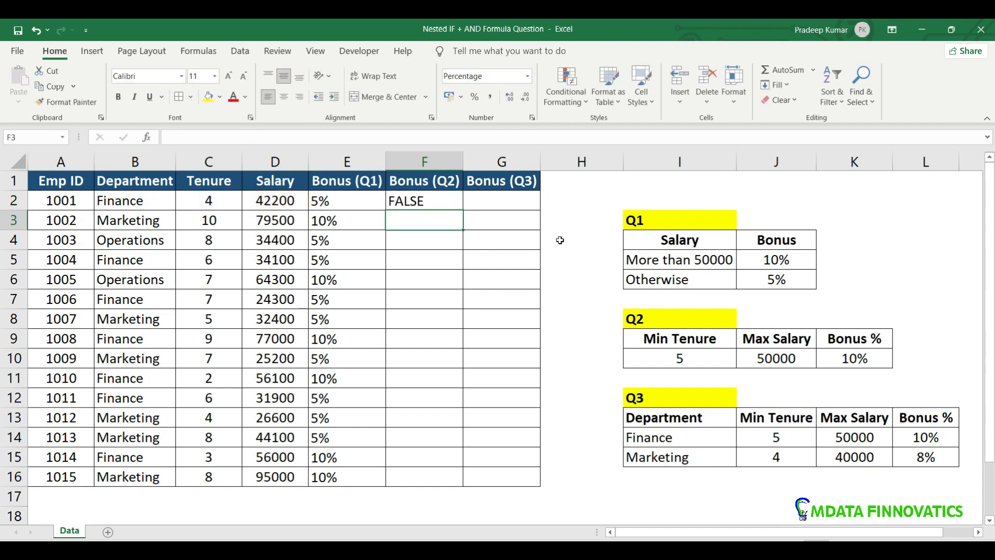
pyautogui.click(439, 203)
pyautogui.doubleClick(463, 210)
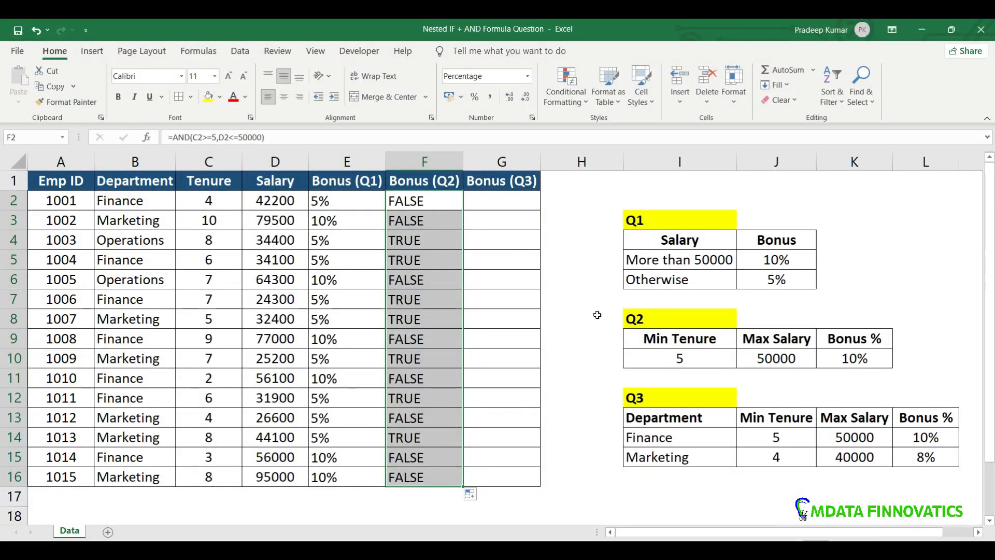
# Check the AND results in the Bonus (Q2) column against the first three employees' tenure and salary and the Q2 criteria.
pyautogui.moveTo(666, 362); pyautogui.dragTo(776, 356)
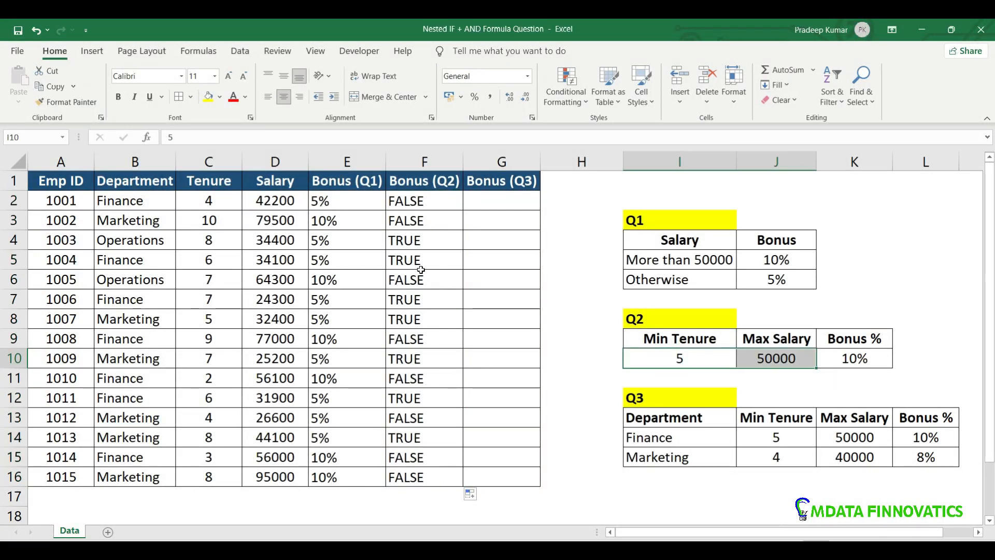
pyautogui.click(752, 340)
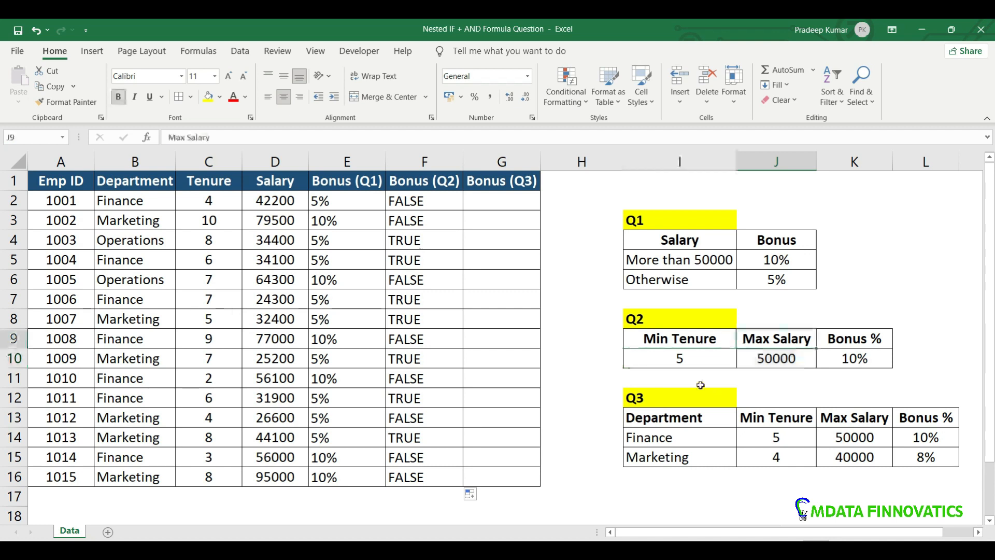
pyautogui.click(428, 199)
pyautogui.moveTo(378, 201); pyautogui.dragTo(84, 202)
pyautogui.click(228, 201)
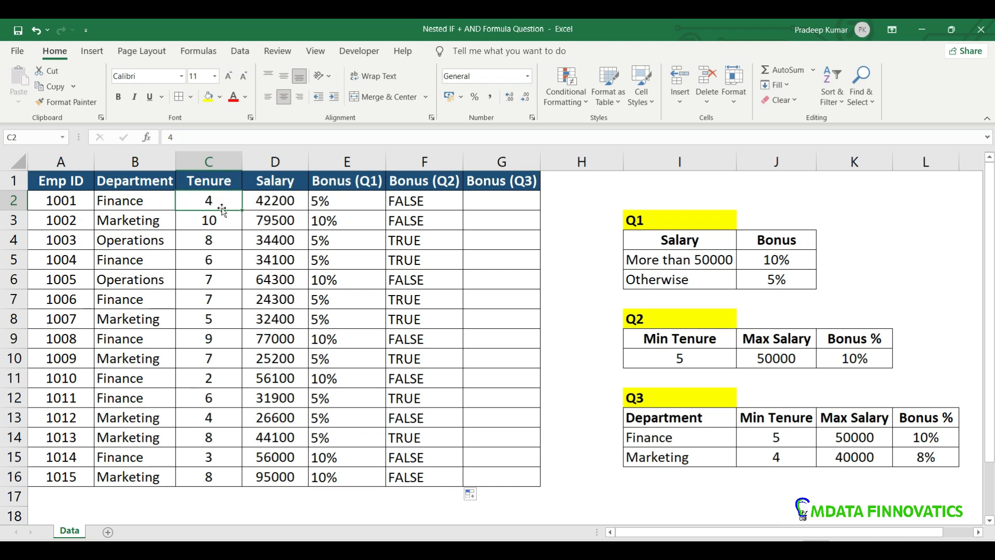
pyautogui.click(204, 220)
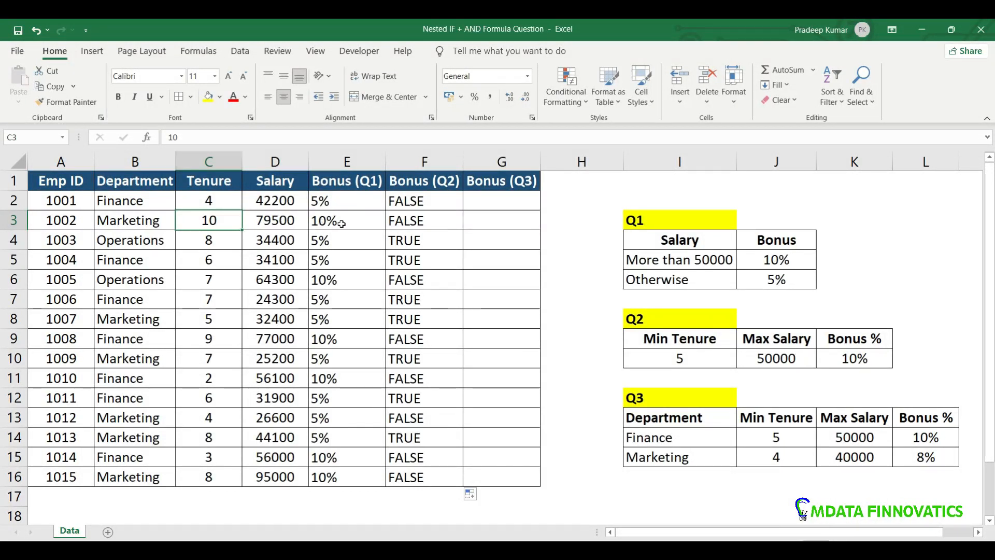
pyautogui.click(420, 221)
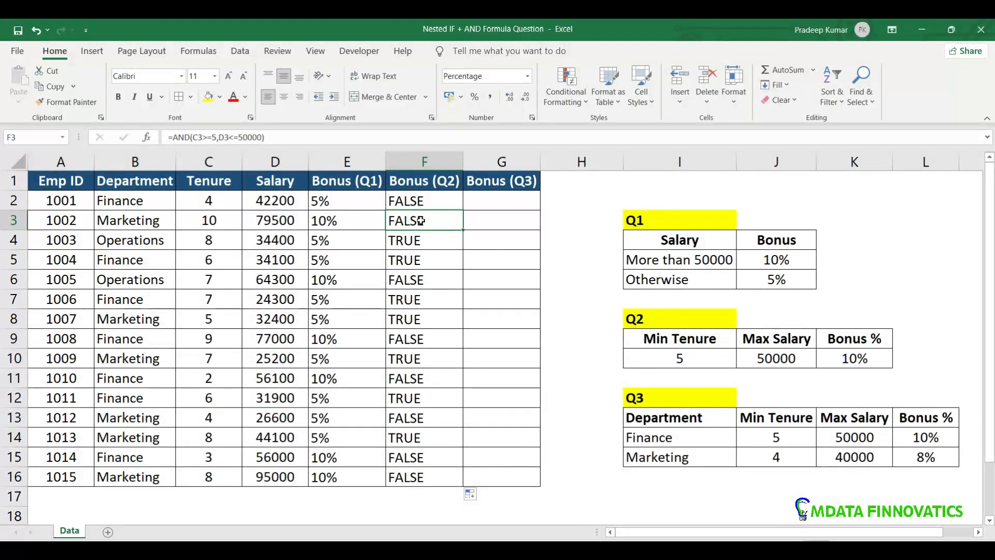
pyautogui.click(230, 242)
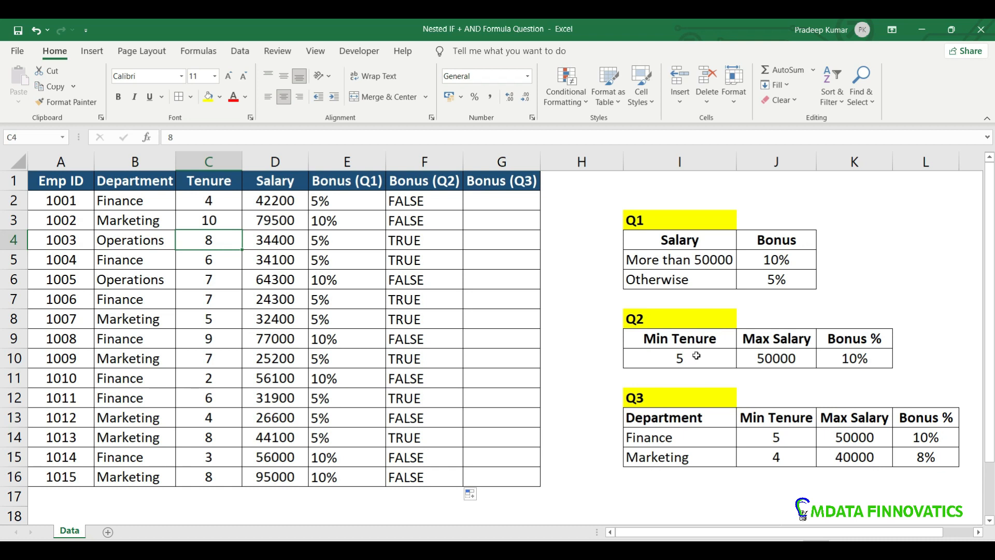
pyautogui.click(281, 239)
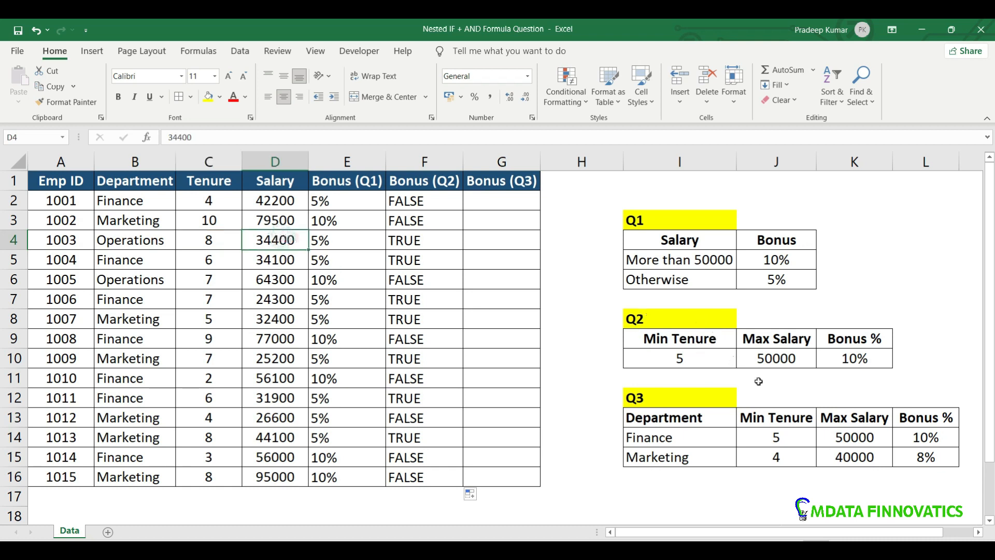
pyautogui.click(448, 243)
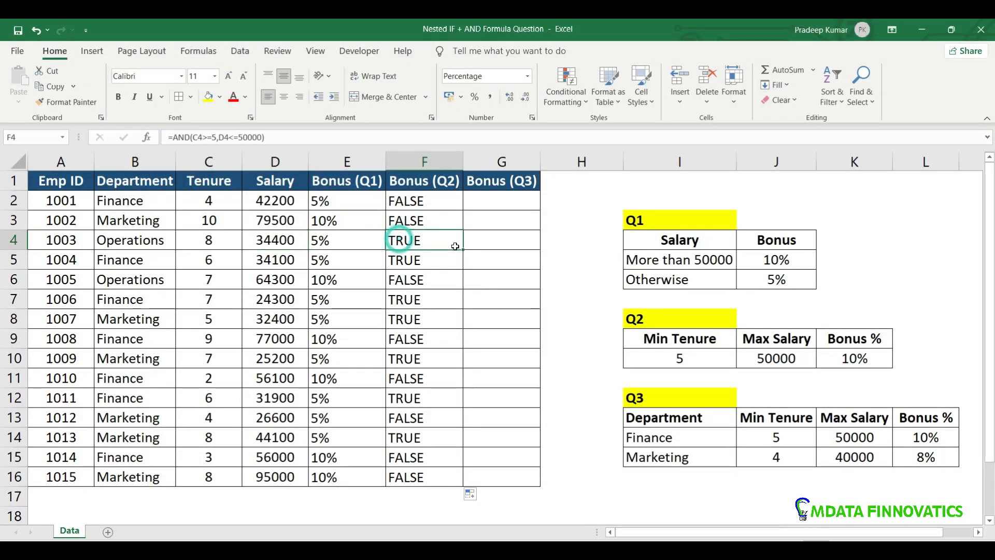
pyautogui.press('Up')
pyautogui.press('Up')
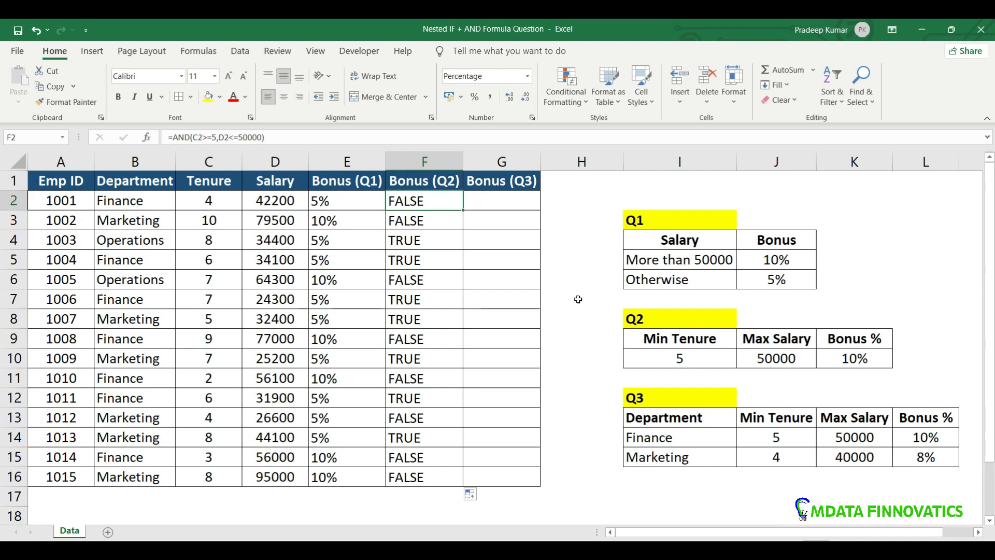
pyautogui.click(866, 353)
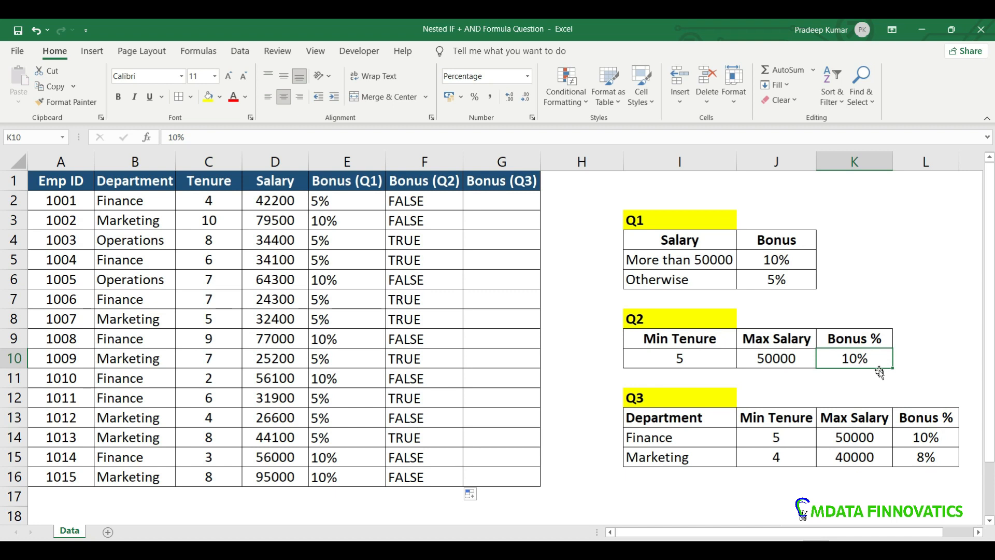
pyautogui.click(452, 160)
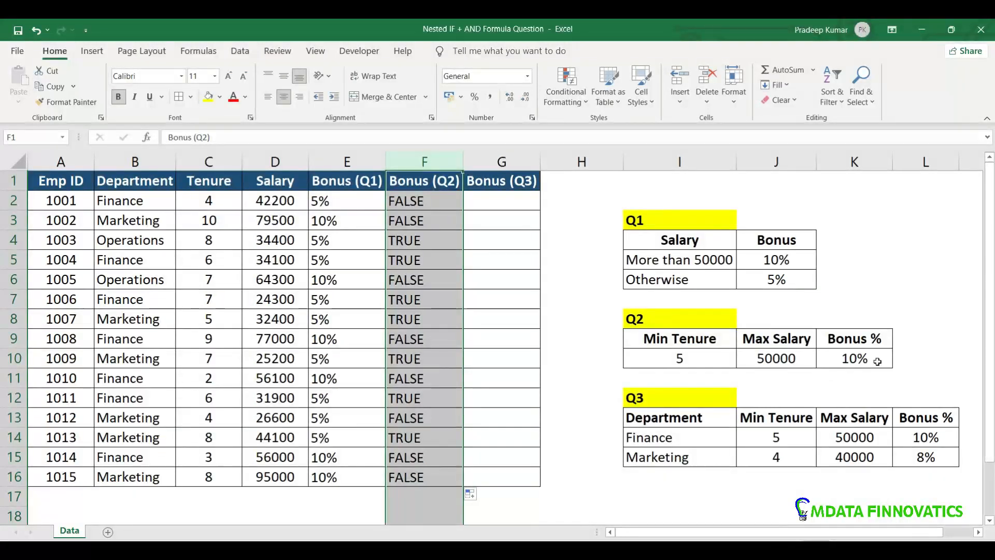
# Change the Bonus (Q2) formula in cell F2 to =IF(AND(C2>=5,D2<=50000)=TRUE,10%,0%).
pyautogui.click(444, 200)
pyautogui.doubleClick(444, 200)
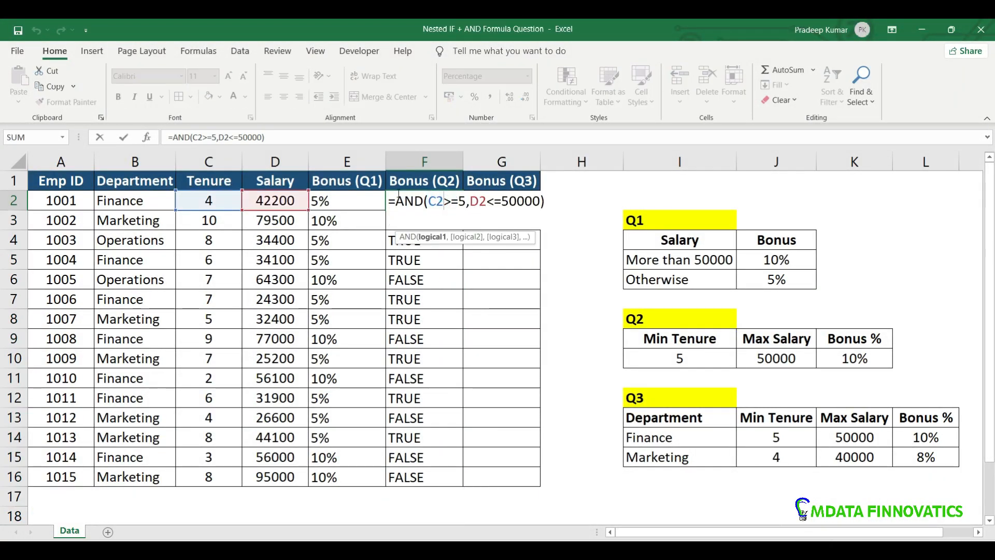
pyautogui.moveTo(395, 203); pyautogui.dragTo(552, 201)
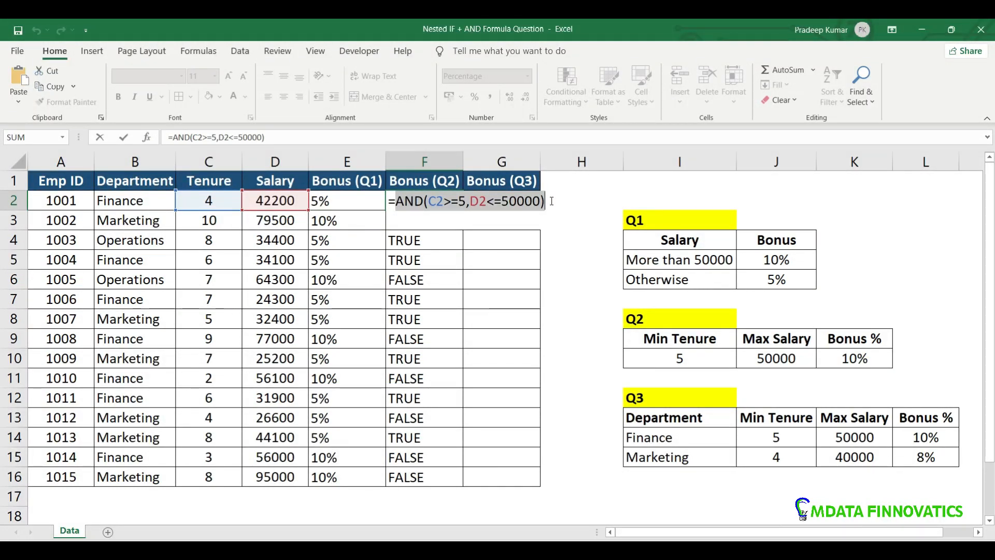
pyautogui.hotkey('ctrl', 'x')
pyautogui.write('IF(')
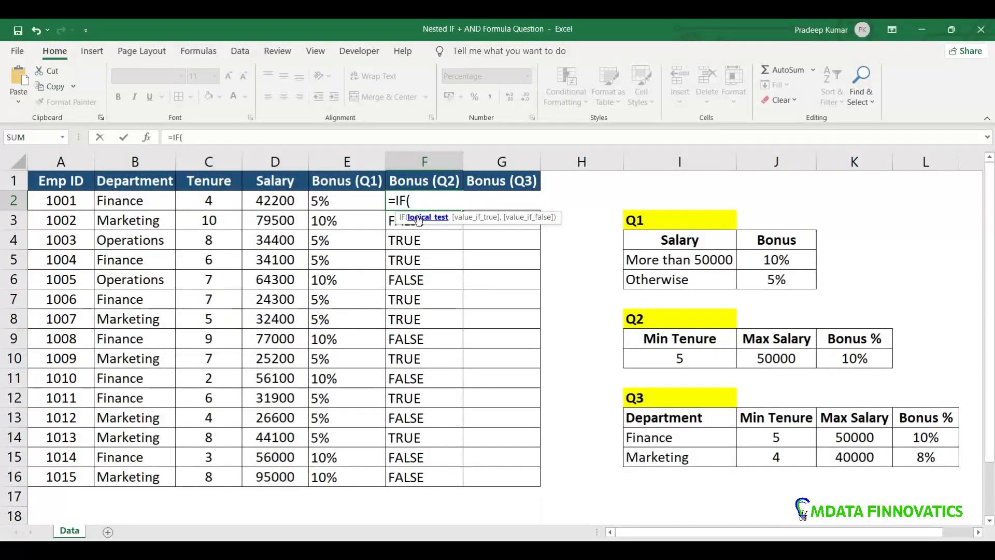
pyautogui.write('AND(C2>=5,D2<=50000)')
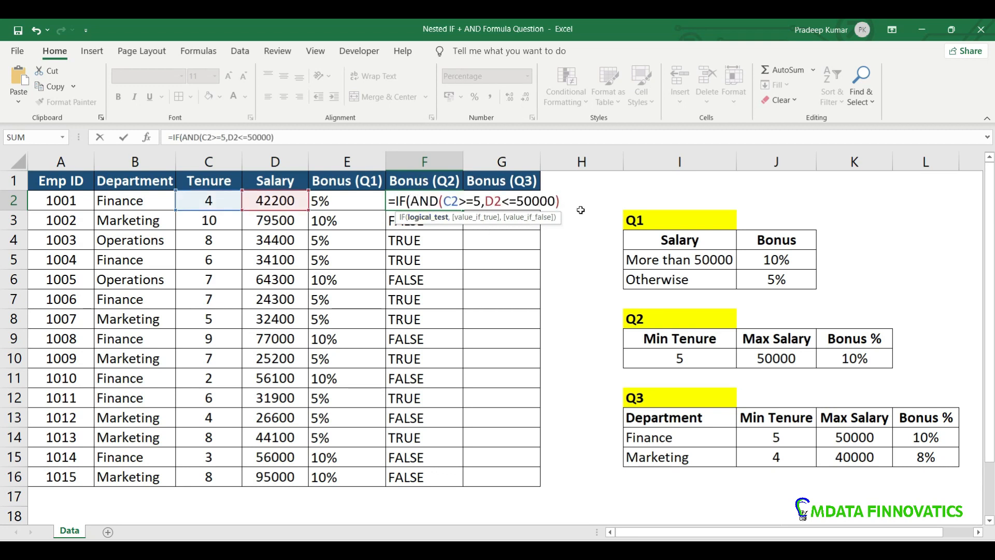
pyautogui.write('=TRUE')
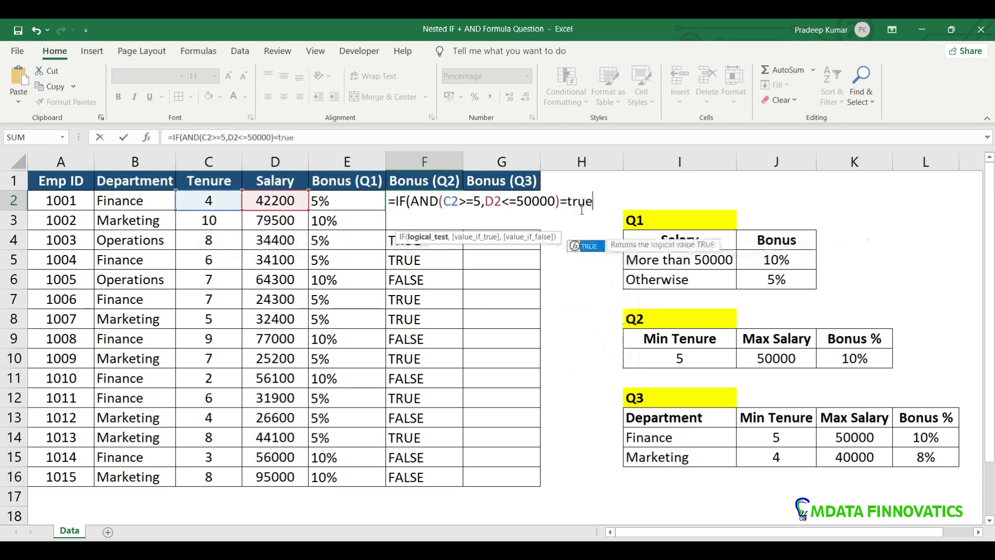
pyautogui.write(',')
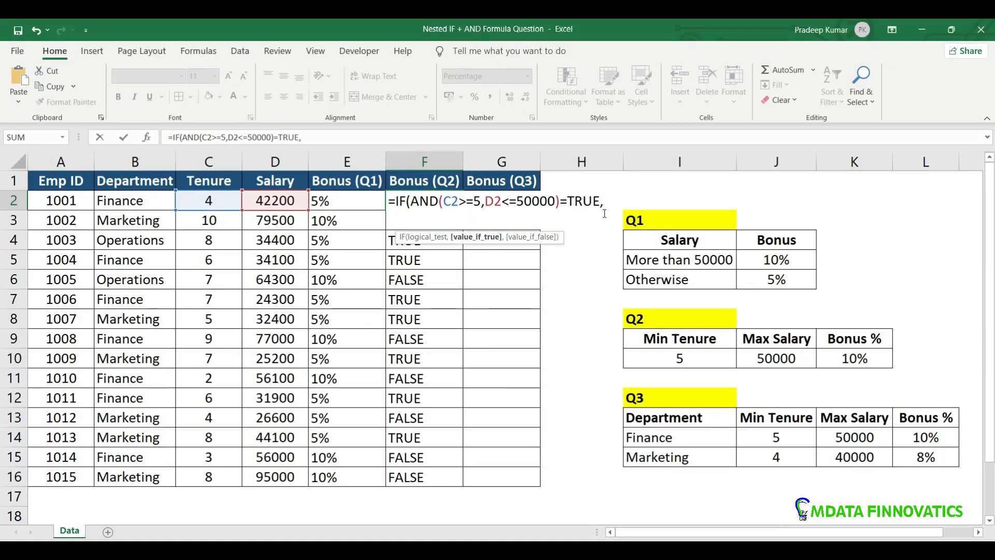
pyautogui.write('10%,')
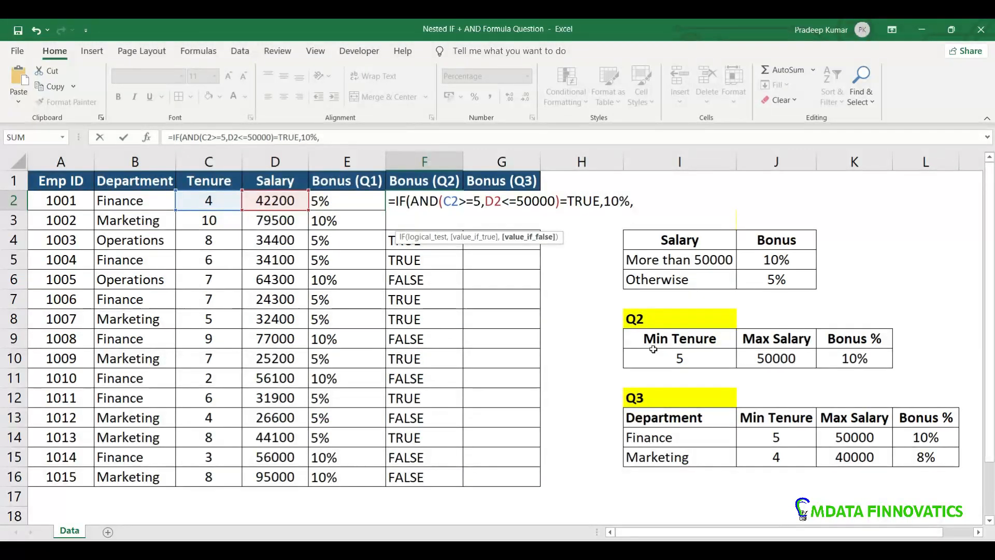
pyautogui.write('0%)')
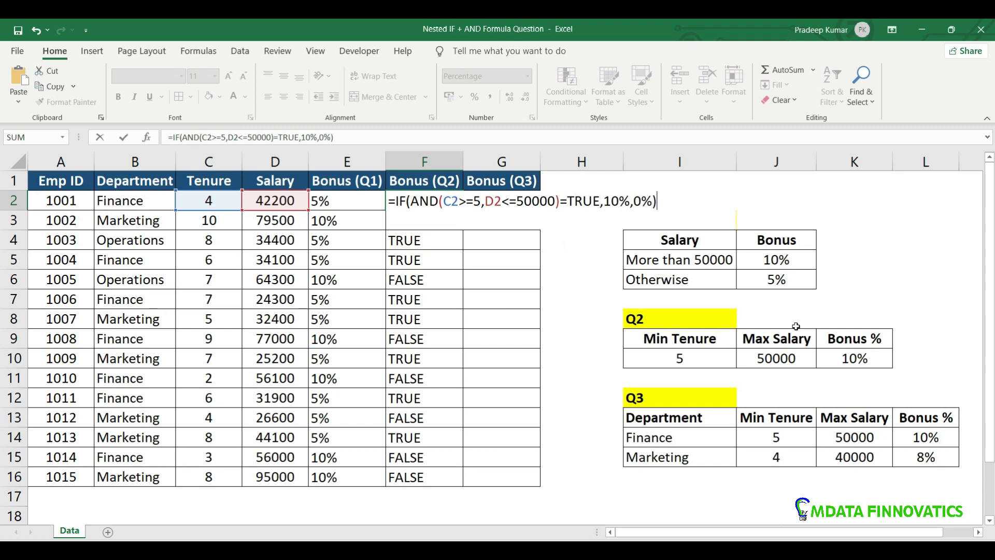
pyautogui.press('Return')
# Fill the Bonus (Q2) formula in cell F2 down to F16.
pyautogui.click(456, 202)
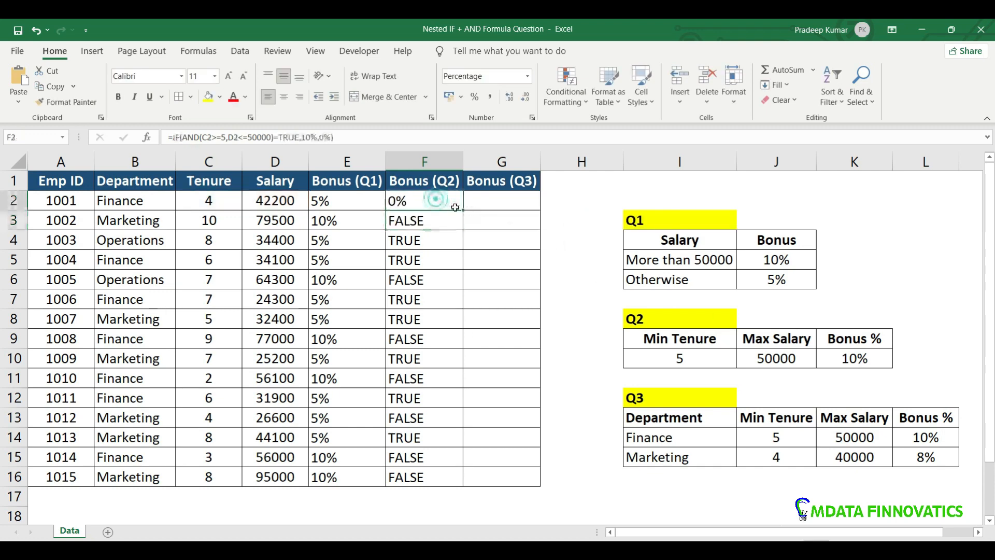
pyautogui.doubleClick(464, 209)
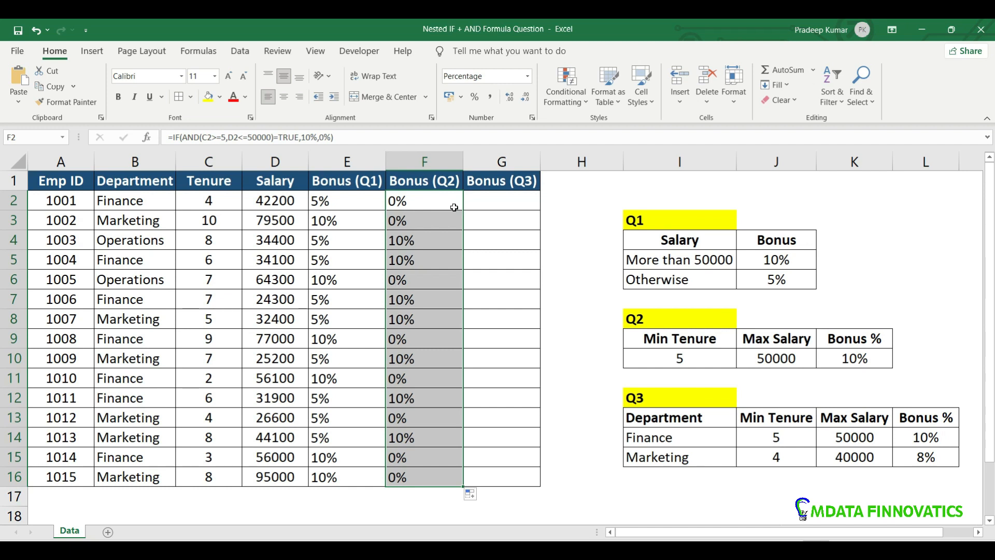
pyautogui.doubleClick(453, 207)
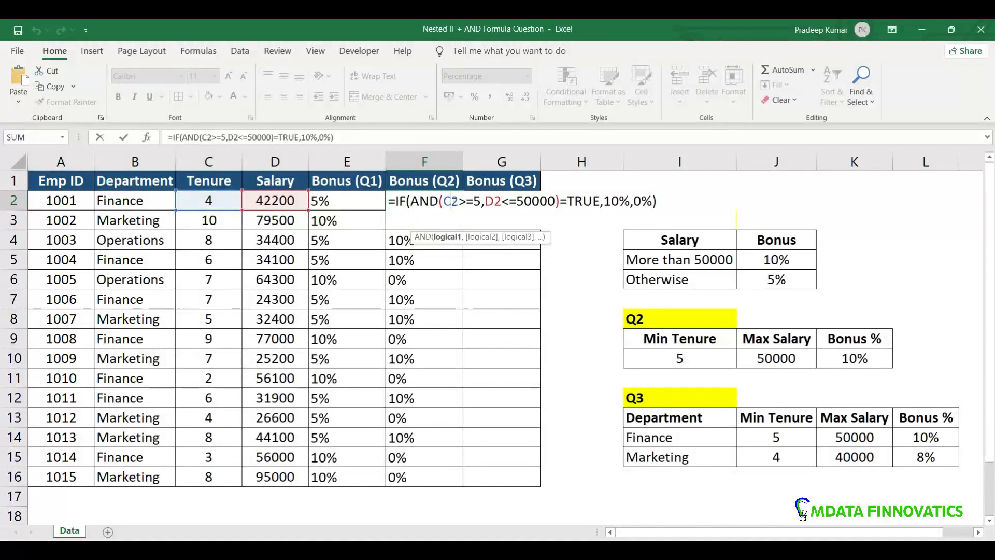
pyautogui.press('Escape')
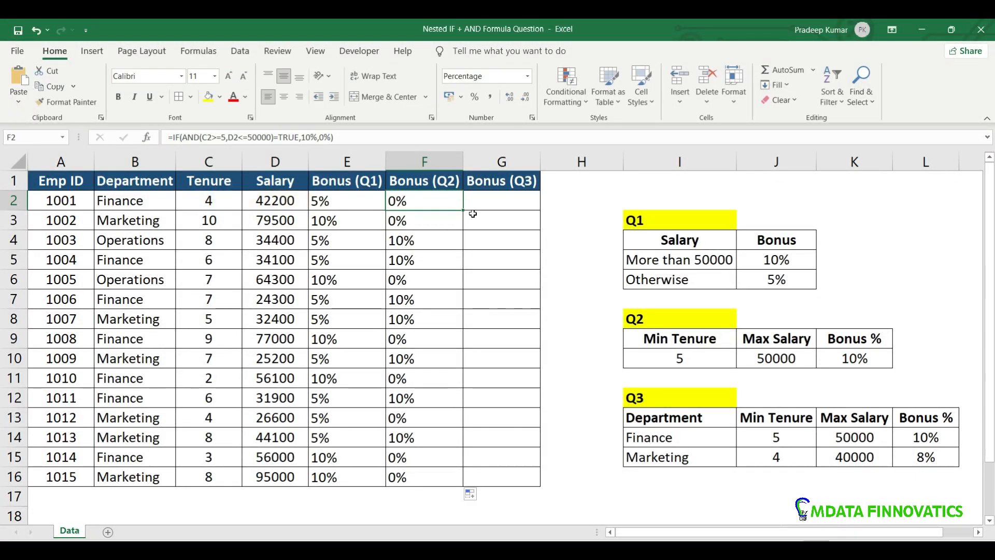
# Examine the Q3 criteria for minimum tenure, maximum salary and bonus percentage of the Finance and Marketing departments.
pyautogui.click(655, 392)
pyautogui.click(768, 416)
pyautogui.moveTo(768, 416); pyautogui.dragTo(845, 456)
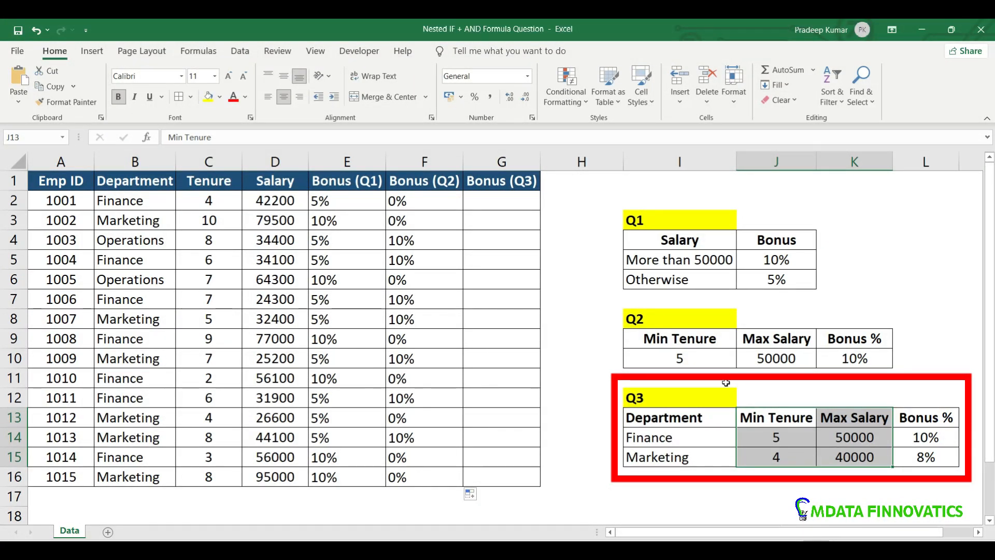
pyautogui.click(691, 418)
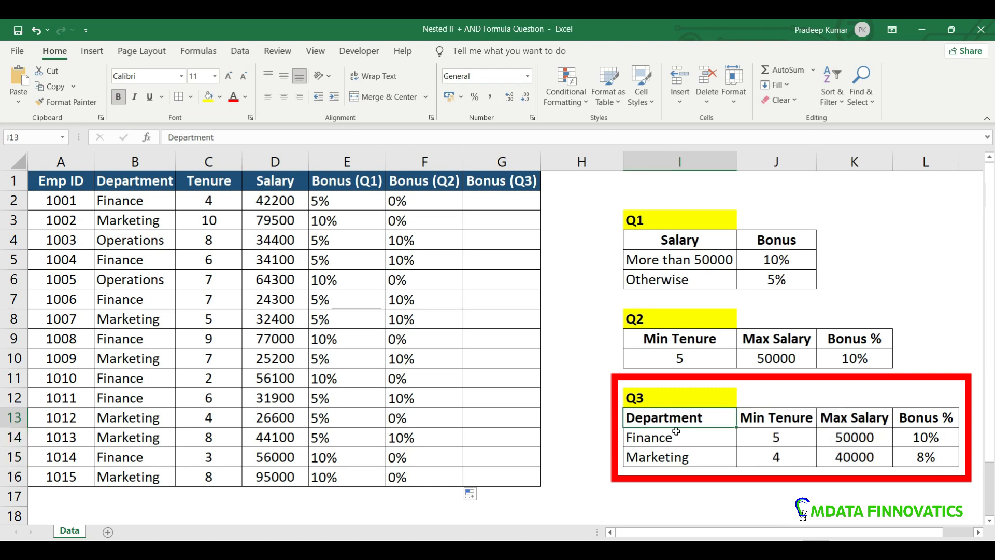
pyautogui.click(679, 438)
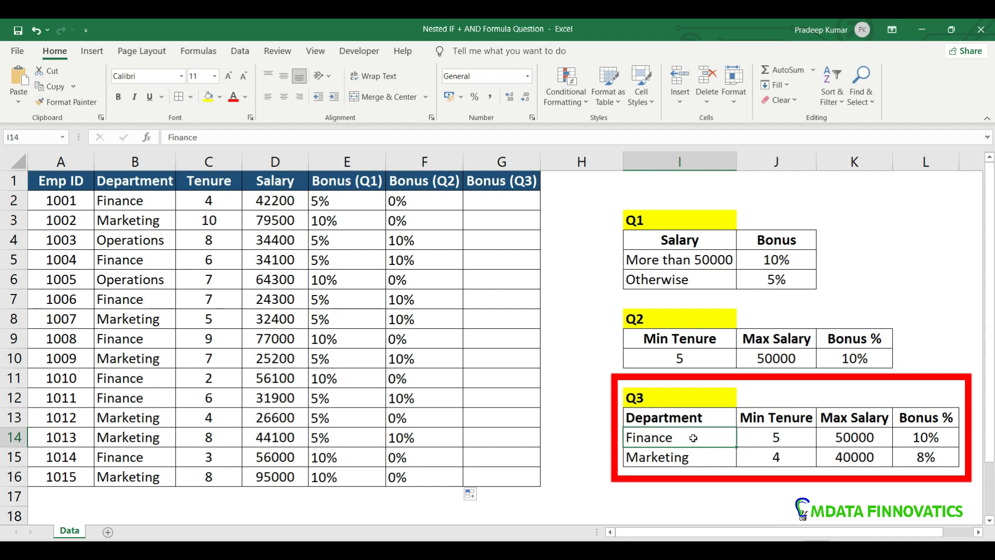
pyautogui.click(794, 441)
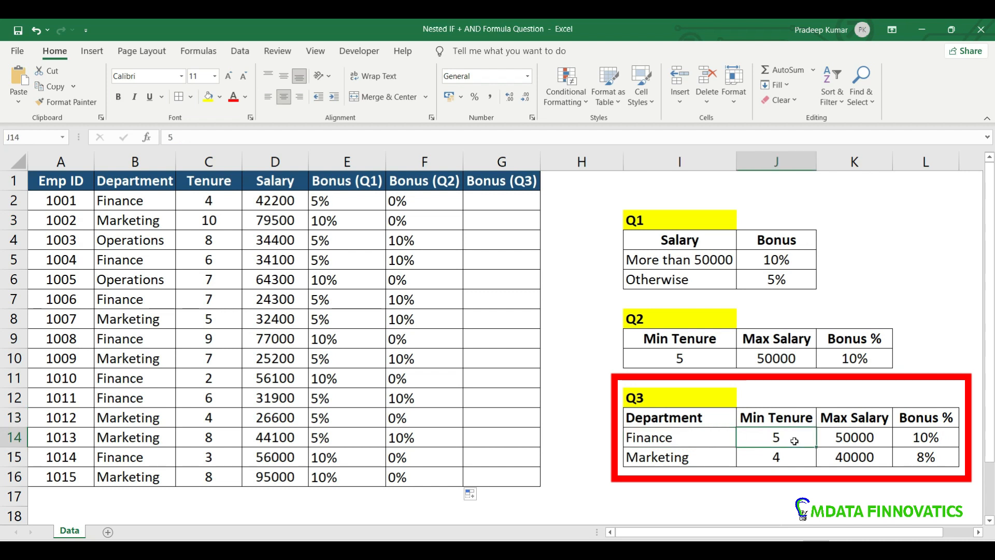
pyautogui.click(871, 438)
pyautogui.click(911, 439)
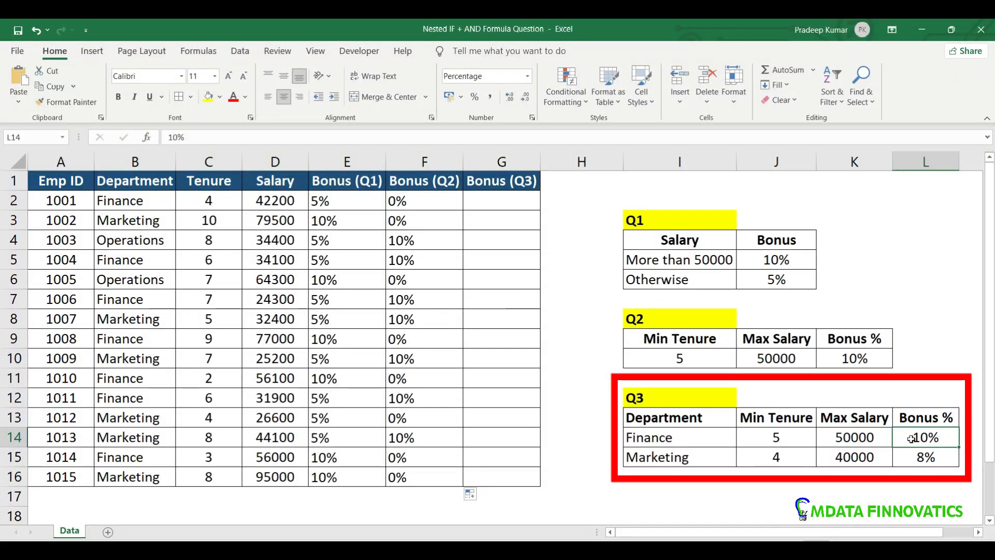
pyautogui.click(699, 458)
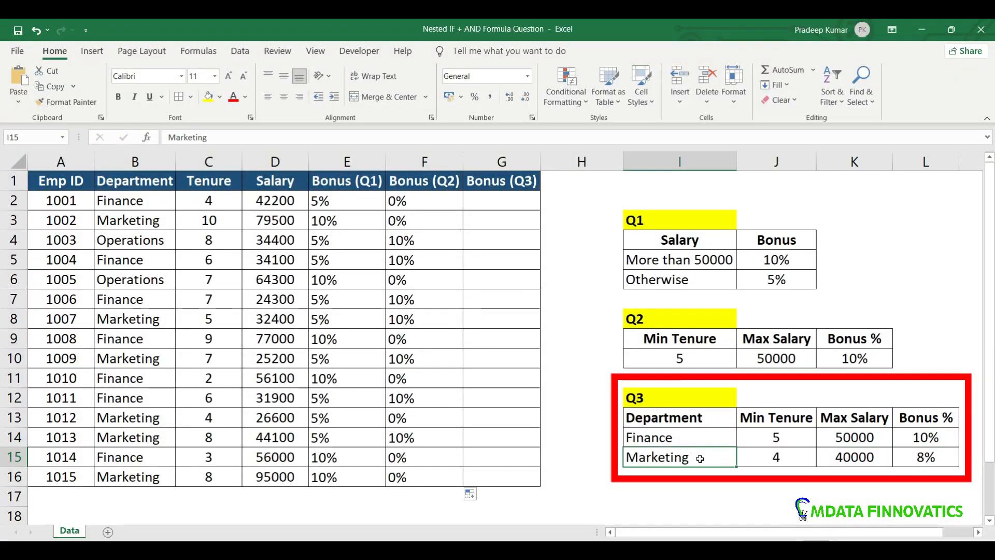
pyautogui.click(776, 460)
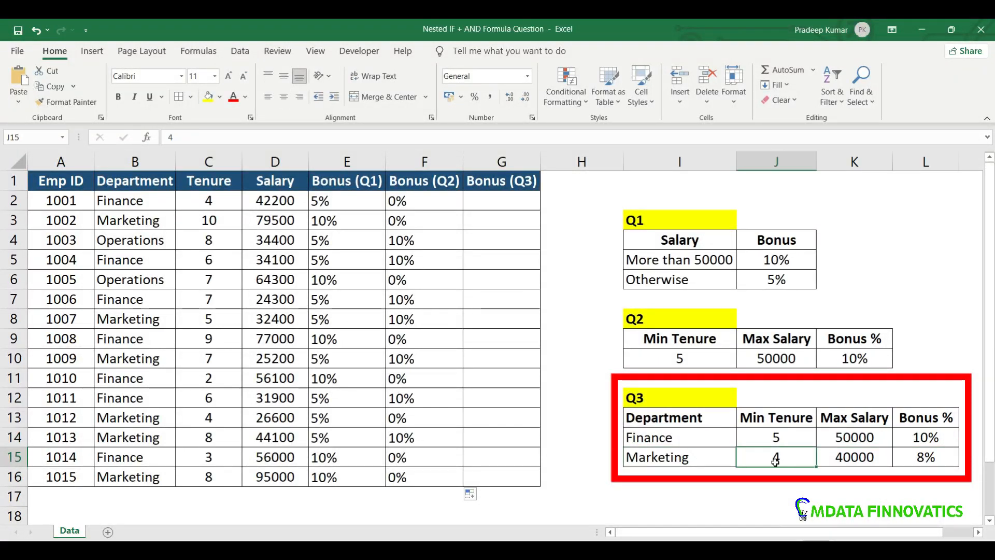
pyautogui.click(845, 458)
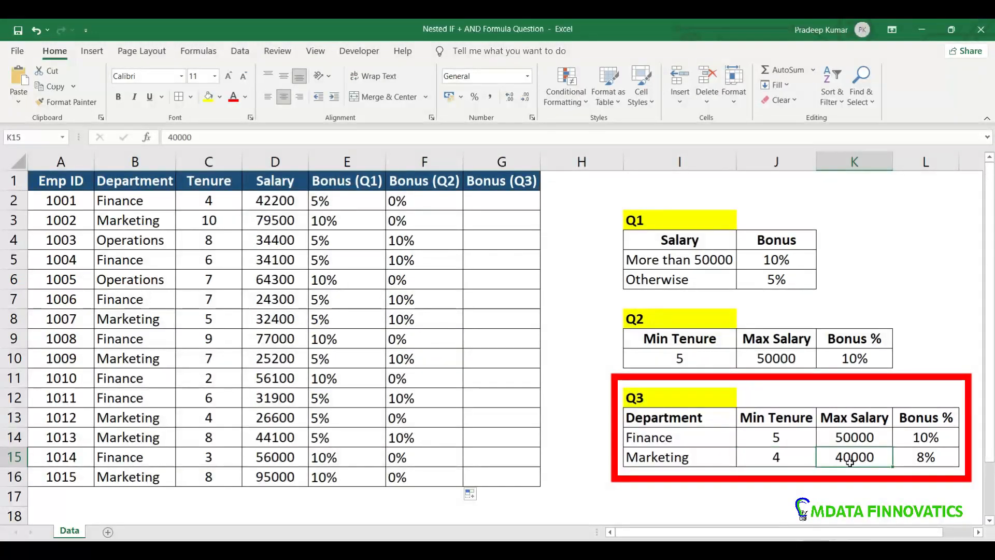
pyautogui.click(915, 457)
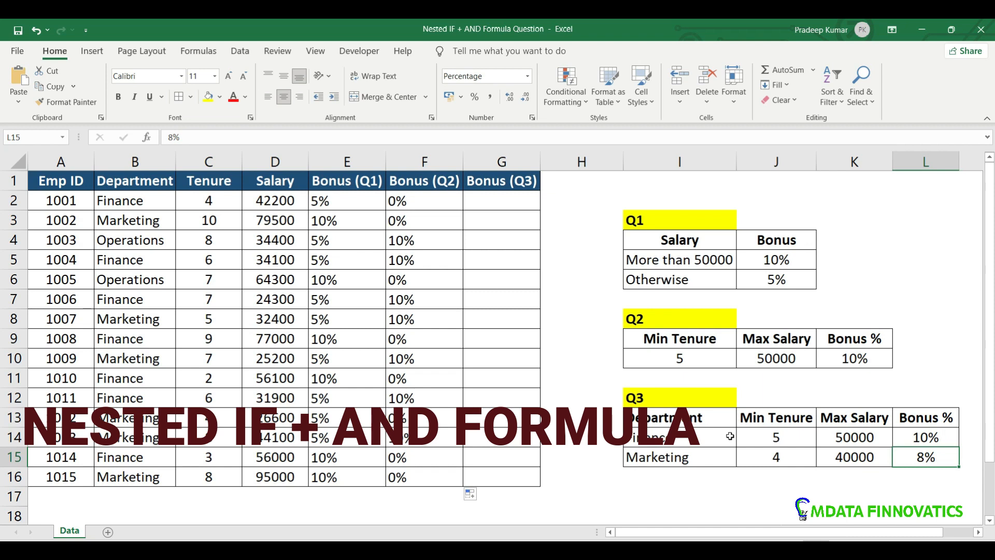
# Compare the single Q2 condition set with the separate Finance and Marketing condition rows in the Q3 table.
pyautogui.click(714, 459)
pyautogui.click(666, 314)
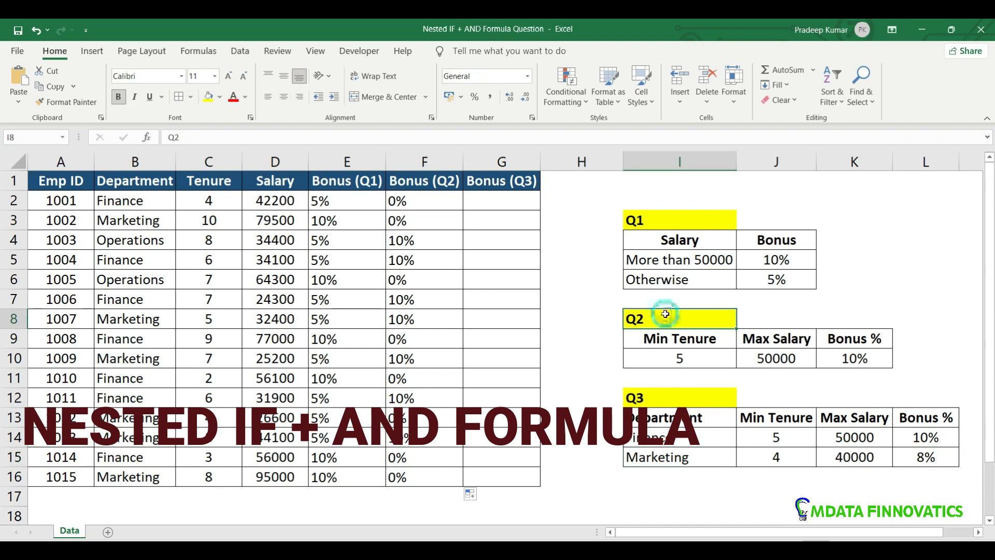
pyautogui.click(705, 361)
pyautogui.click(791, 357)
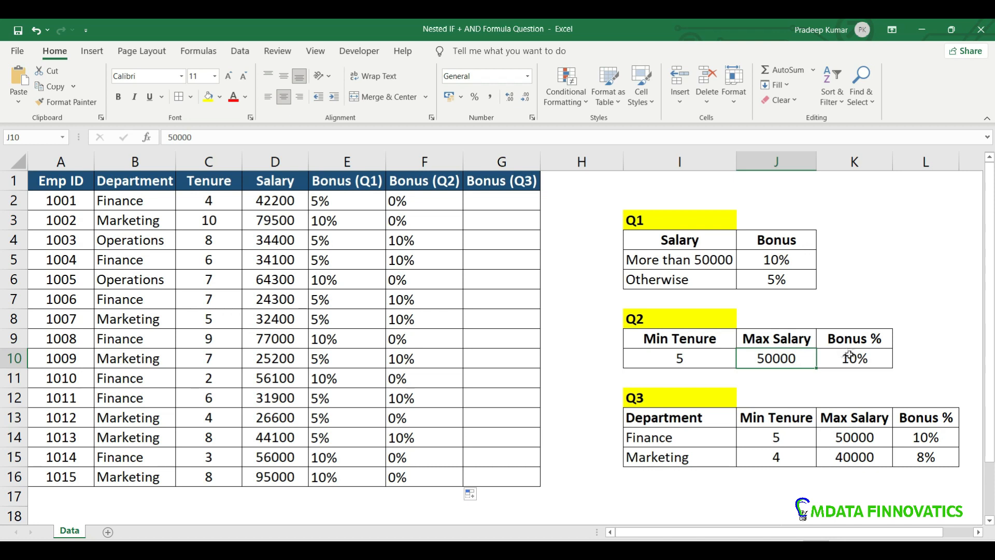
pyautogui.moveTo(711, 440); pyautogui.dragTo(711, 455)
pyautogui.click(686, 442)
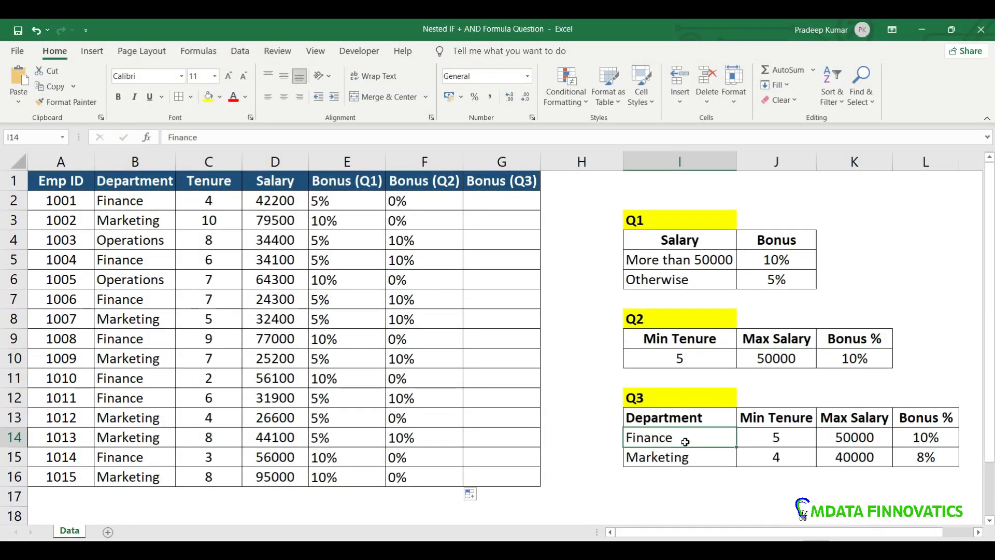
pyautogui.click(685, 459)
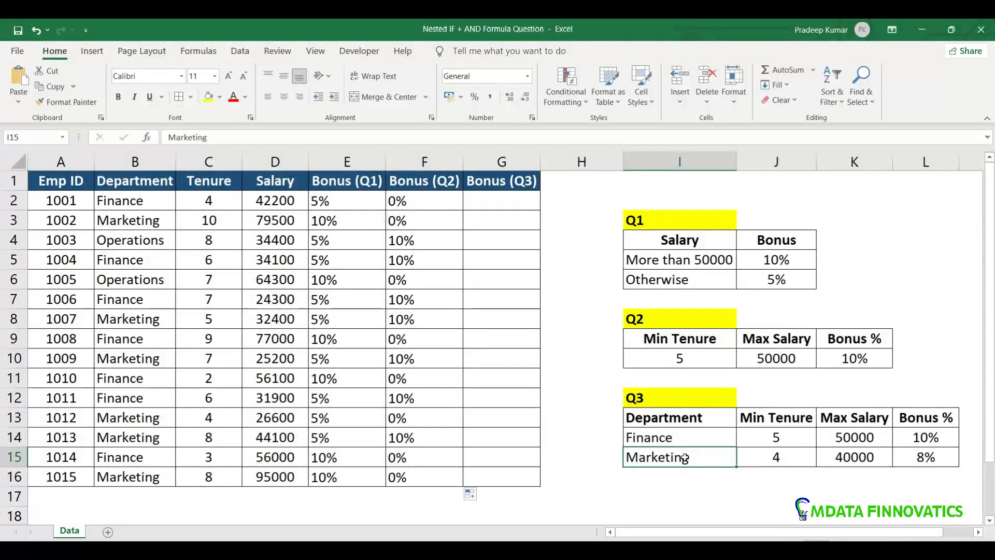
pyautogui.moveTo(708, 435); pyautogui.dragTo(915, 438)
pyautogui.moveTo(701, 458); pyautogui.dragTo(930, 457)
pyautogui.moveTo(721, 438); pyautogui.dragTo(852, 456)
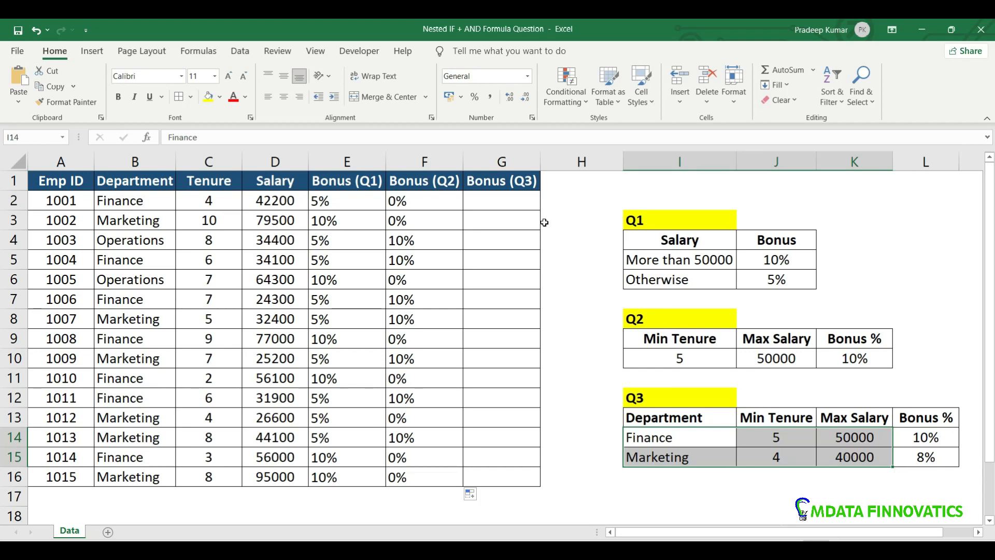
# Start the Bonus (Q3) formula in cell G2 with the Finance test =IF(AND(B2="Finance",C2>=5,D2<=50000).
pyautogui.click(499, 200)
pyautogui.write('=if(')
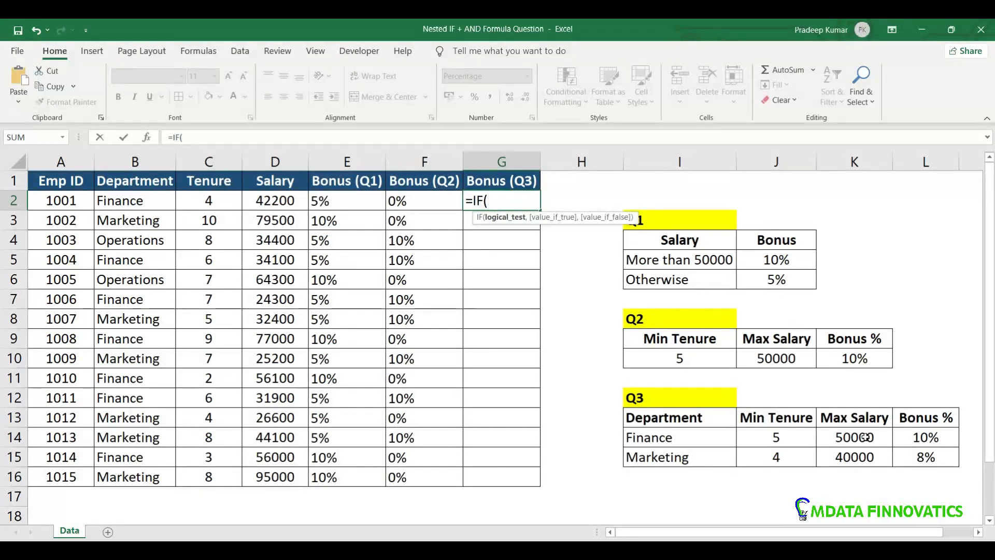
pyautogui.write('an')
pyautogui.press('Tab')
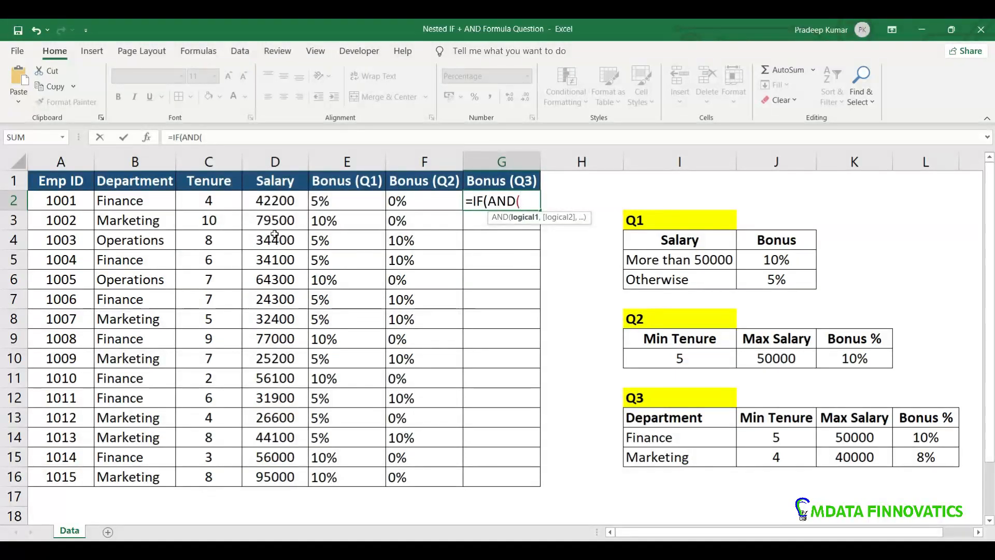
pyautogui.click(150, 202)
pyautogui.write('="Finance",')
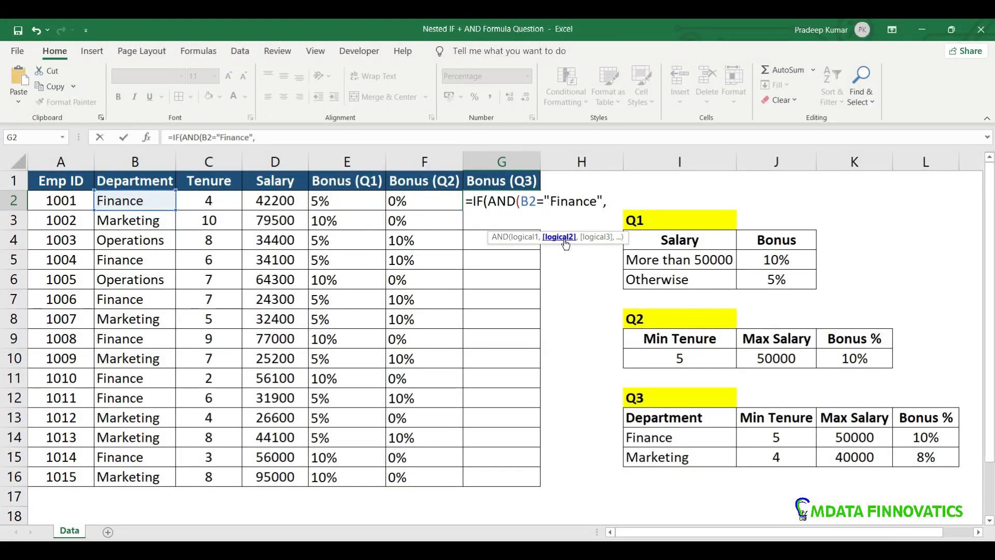
pyautogui.click(197, 201)
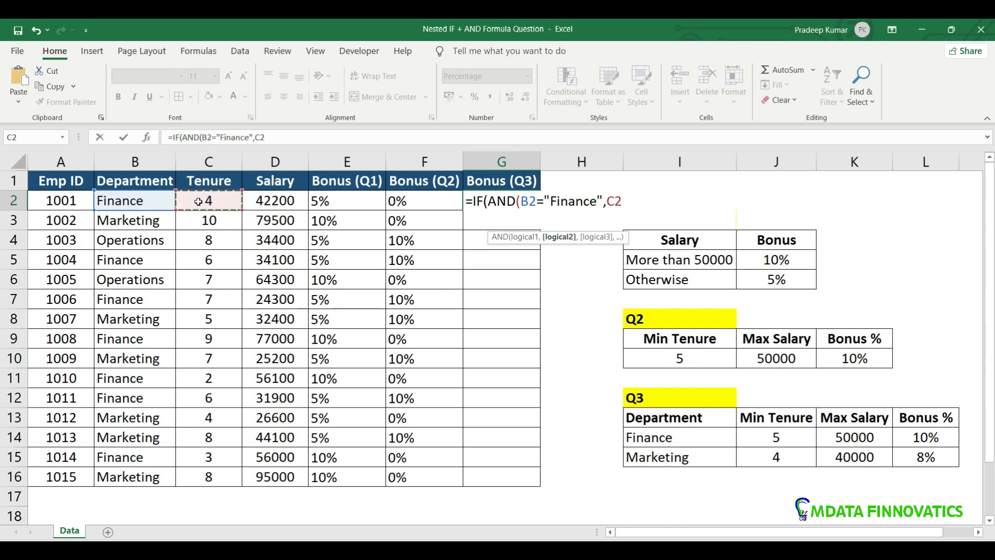
pyautogui.write('>=5,')
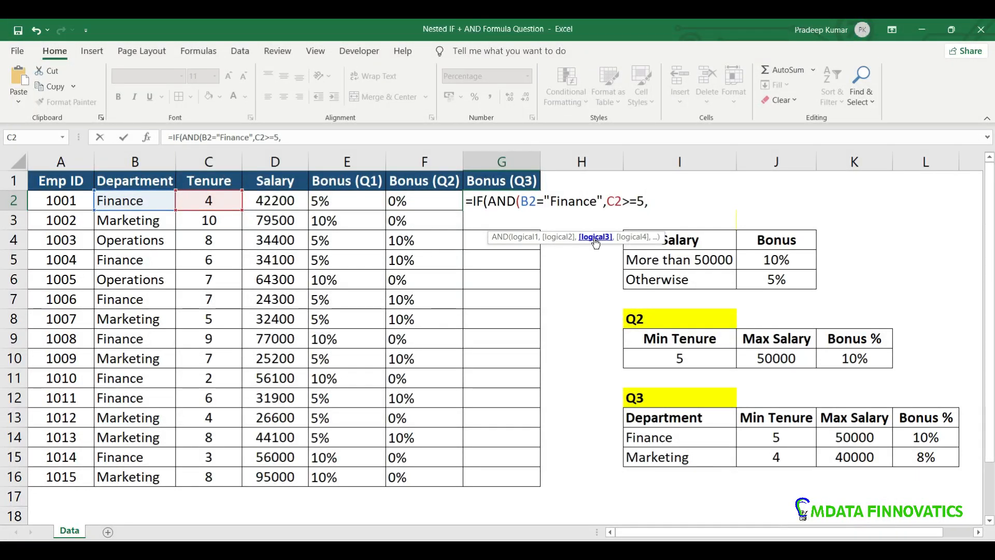
pyautogui.click(273, 200)
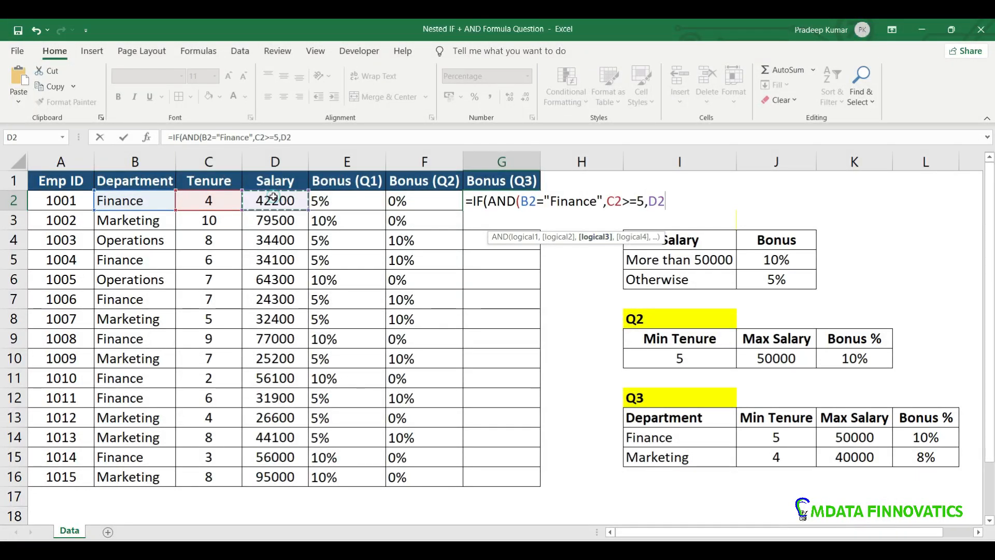
pyautogui.write('<=5')
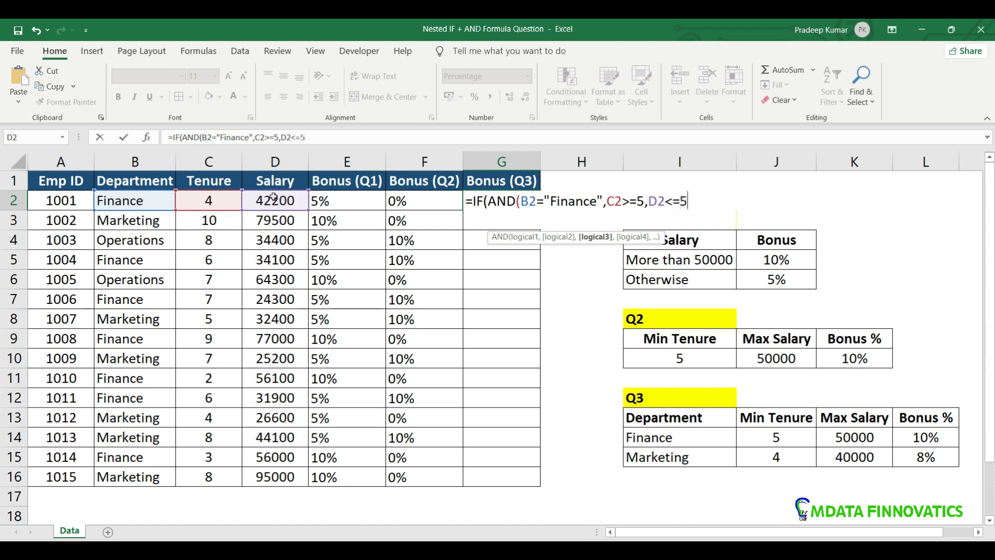
pyautogui.write('0000)')
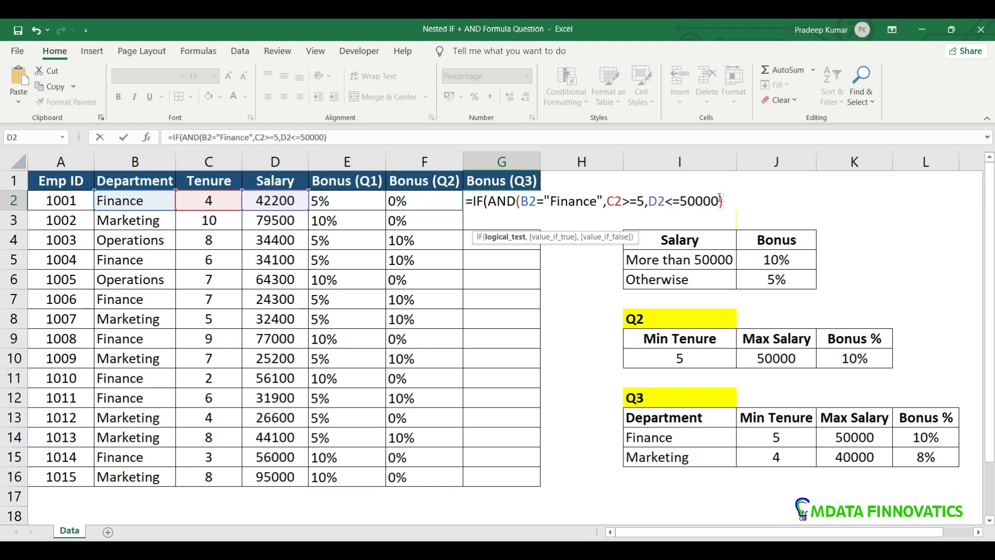
# Compare the Finance AND test in the G2 formula with TRUE and return 10% when it is met.
pyautogui.moveTo(491, 202); pyautogui.dragTo(729, 203)
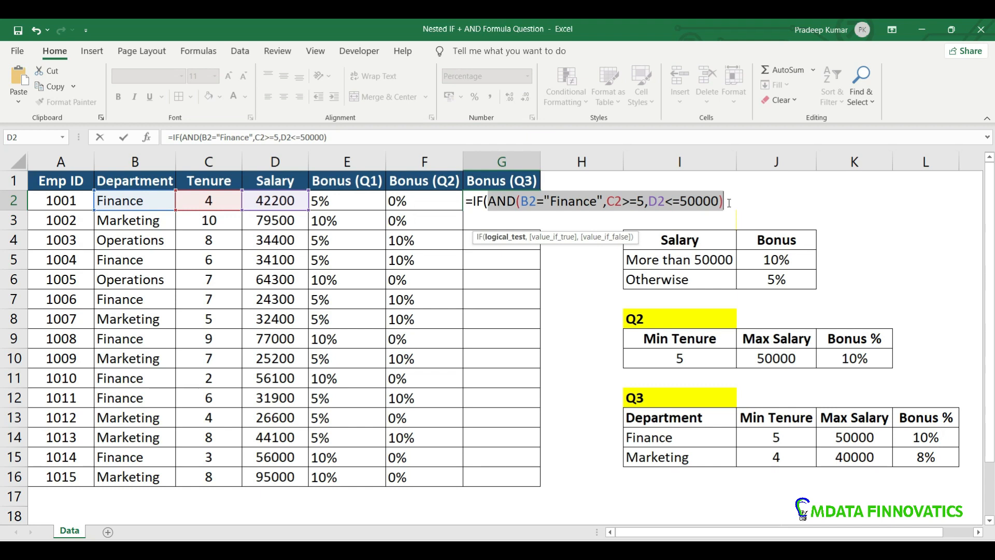
pyautogui.click(728, 203)
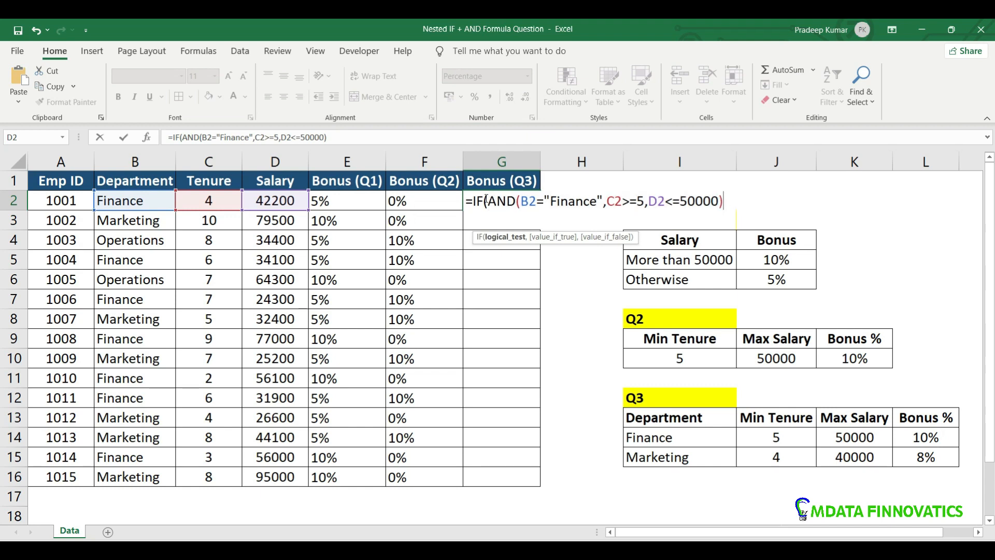
pyautogui.write('=TRUE')
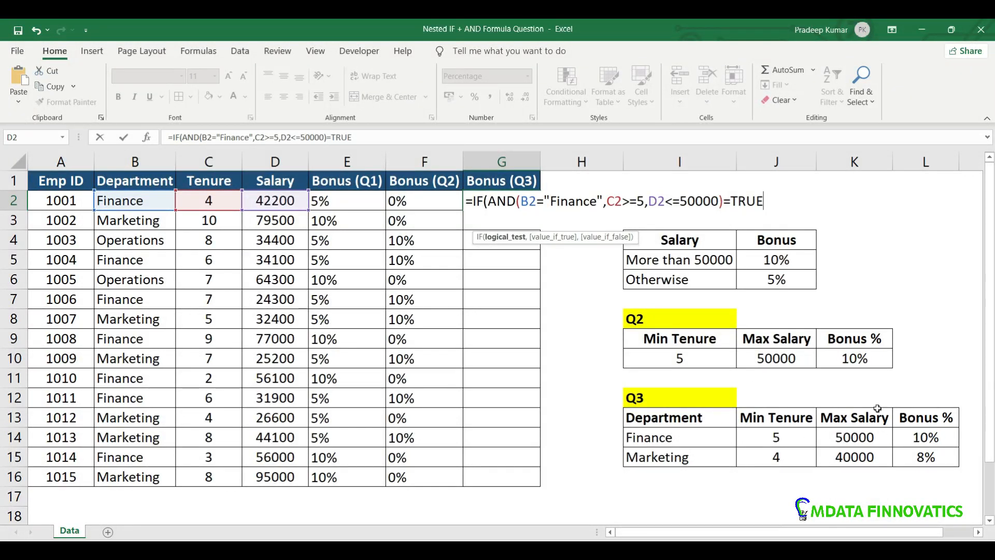
pyautogui.write(',')
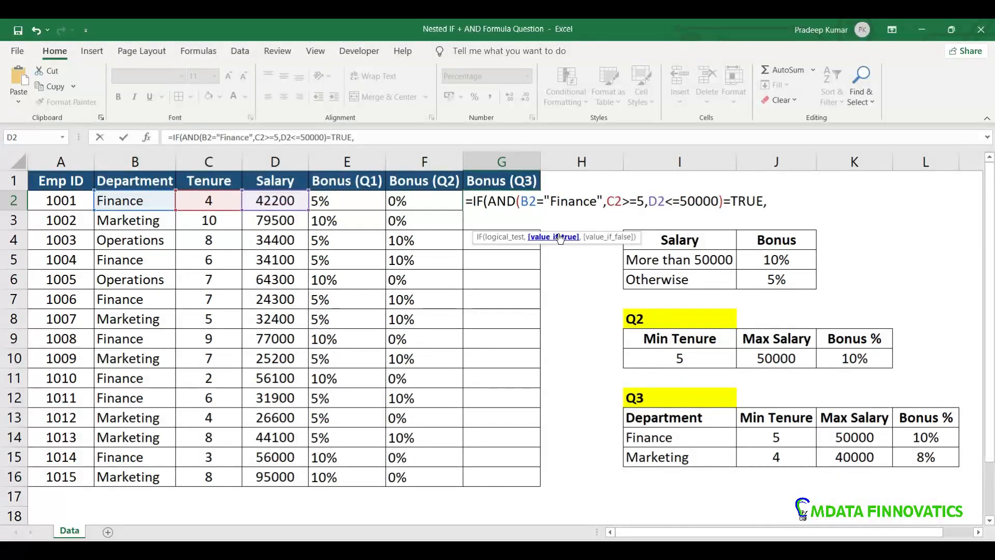
pyautogui.write('10%,')
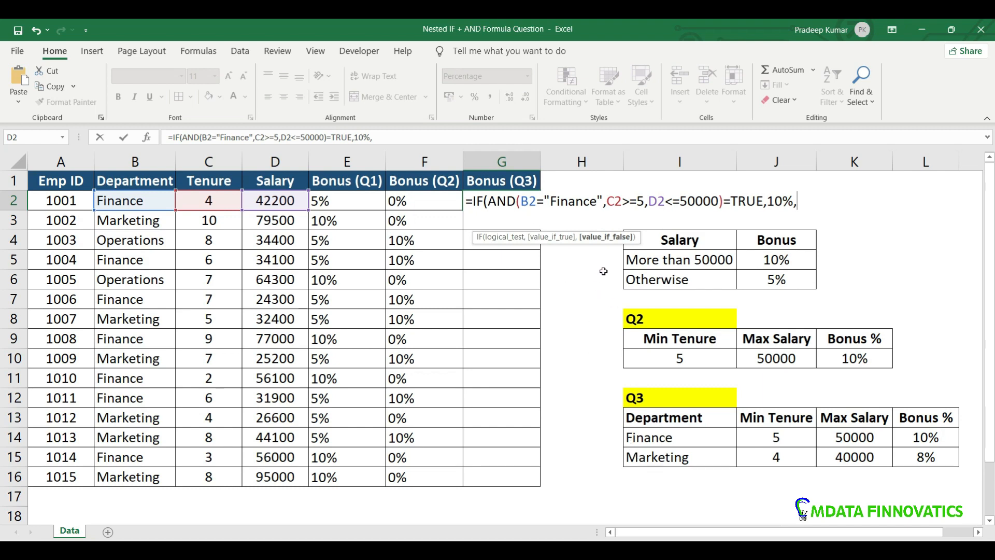
# Nest a second test as the G2 formula's false value: IF(AND(B2="marketing",C2>=4,D2<=40000).
pyautogui.write('IF(')
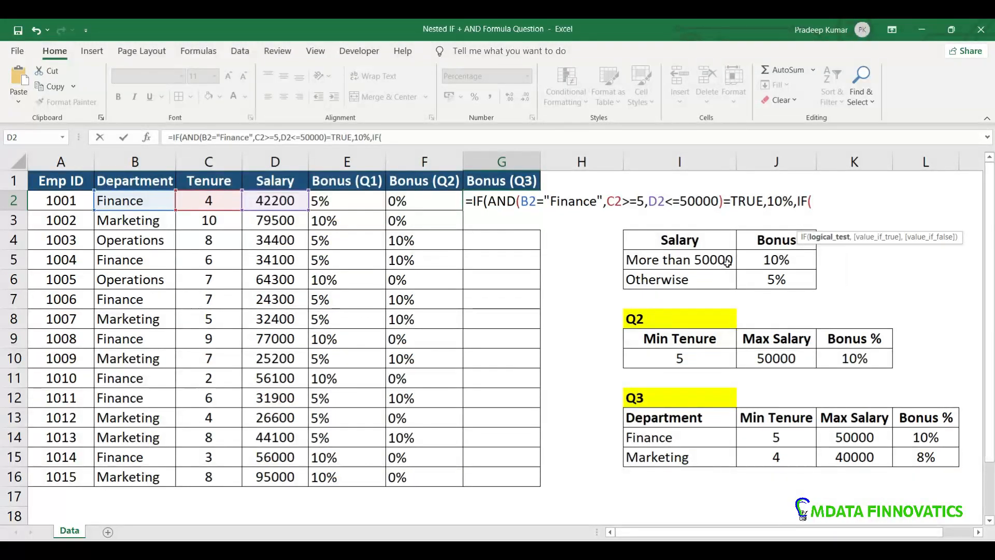
pyautogui.write('and')
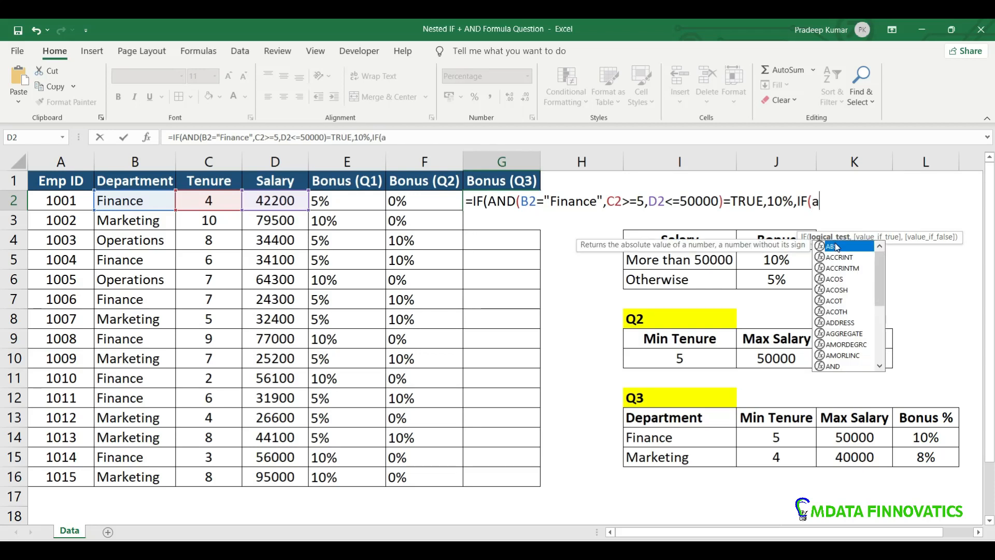
pyautogui.press('Tab')
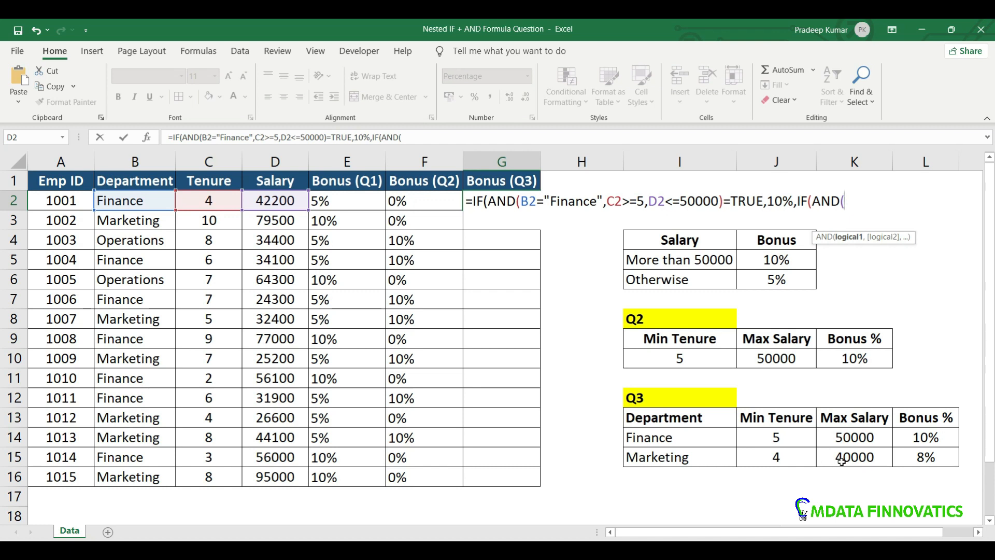
pyautogui.click(148, 201)
pyautogui.write('="marketing",')
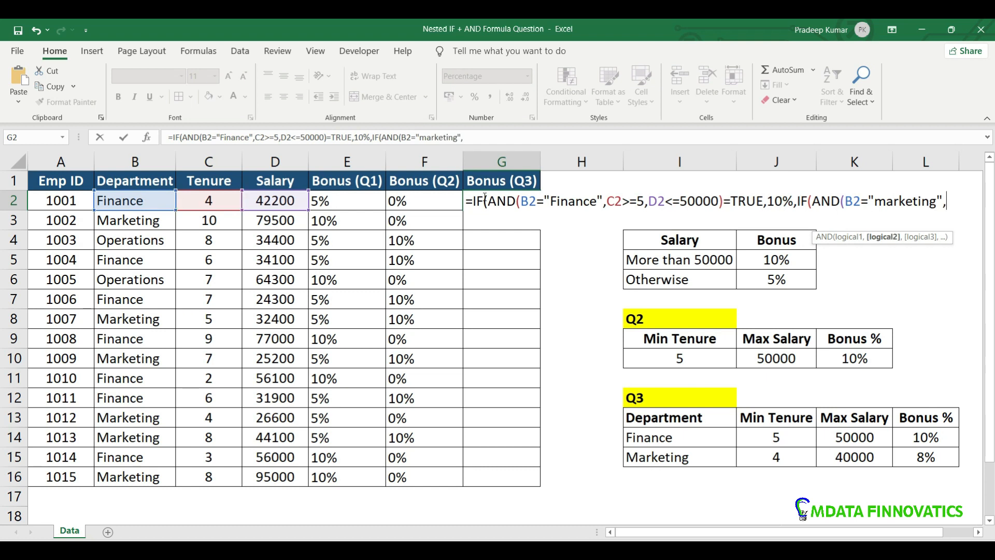
pyautogui.click(211, 200)
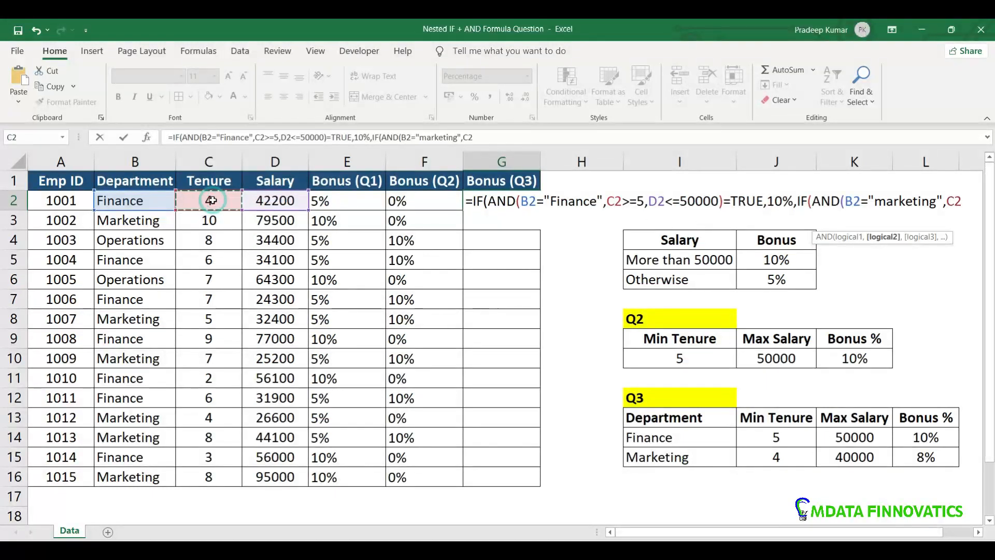
pyautogui.write('>')
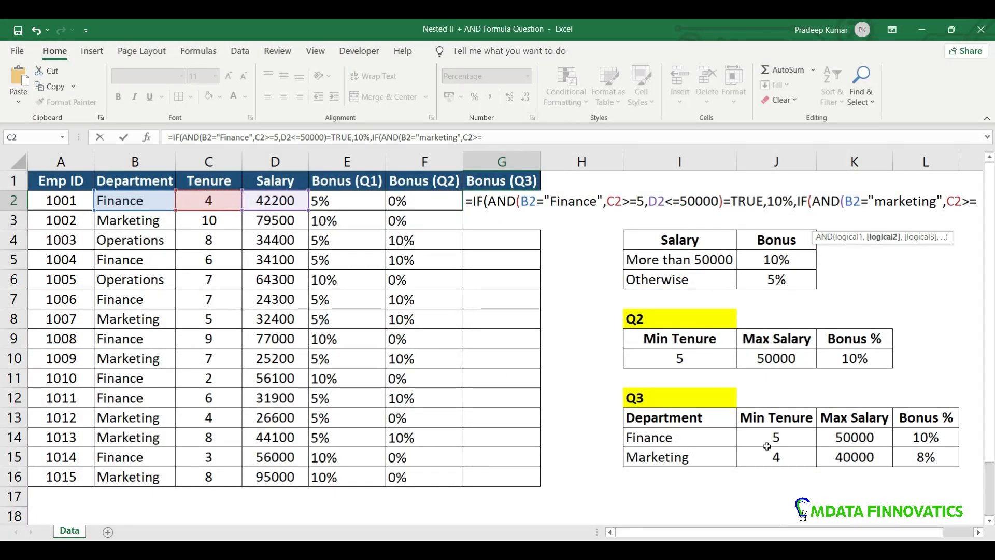
pyautogui.write('=4')
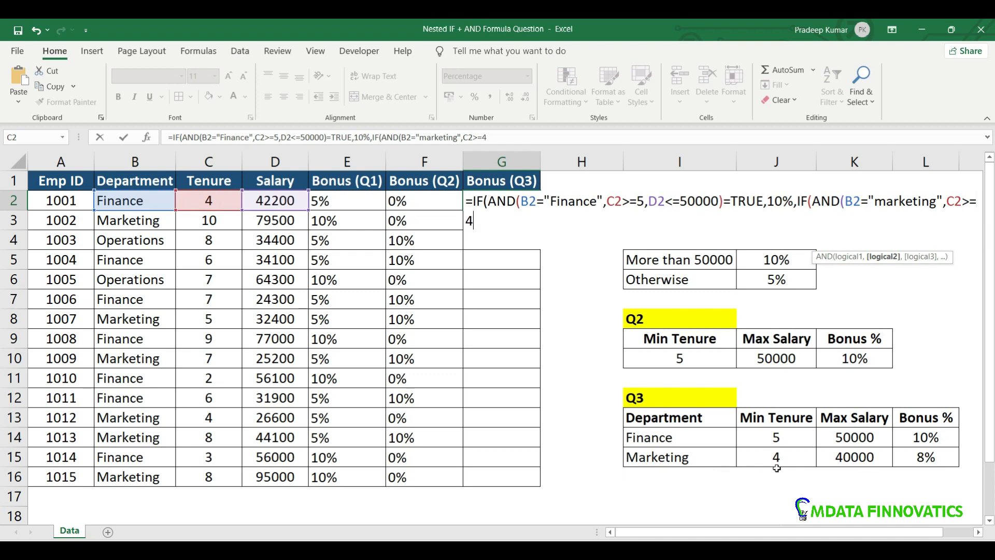
pyautogui.write(',')
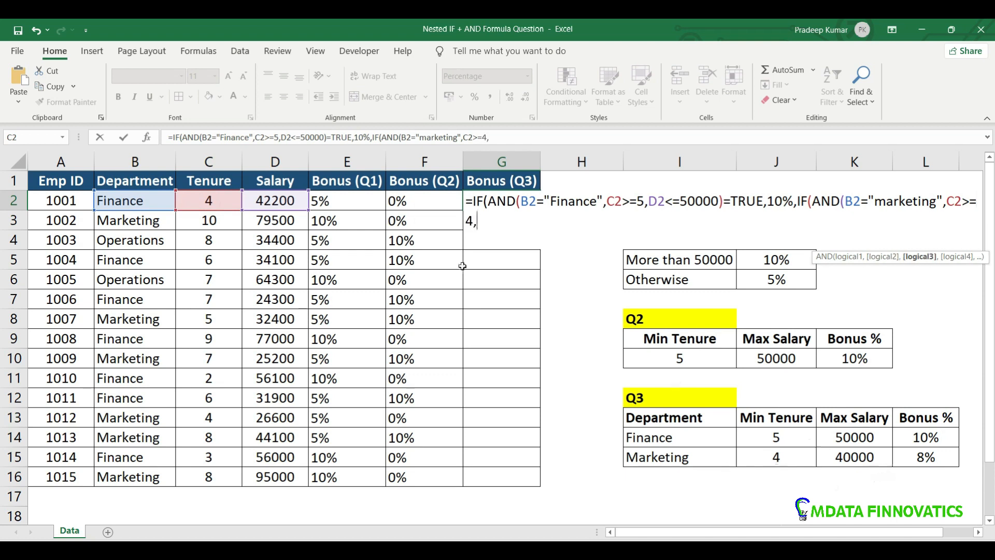
pyautogui.click(280, 202)
pyautogui.write('<')
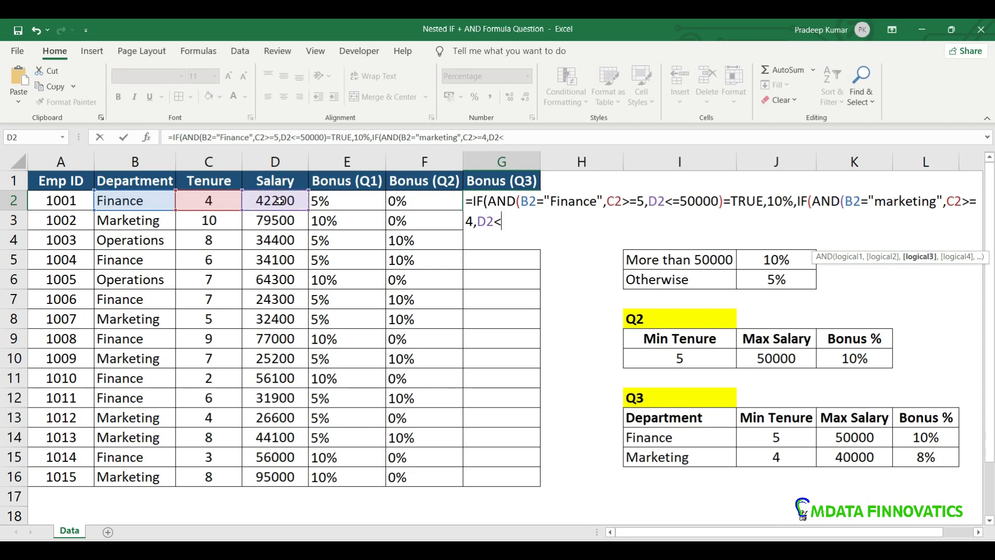
pyautogui.write('=40000')
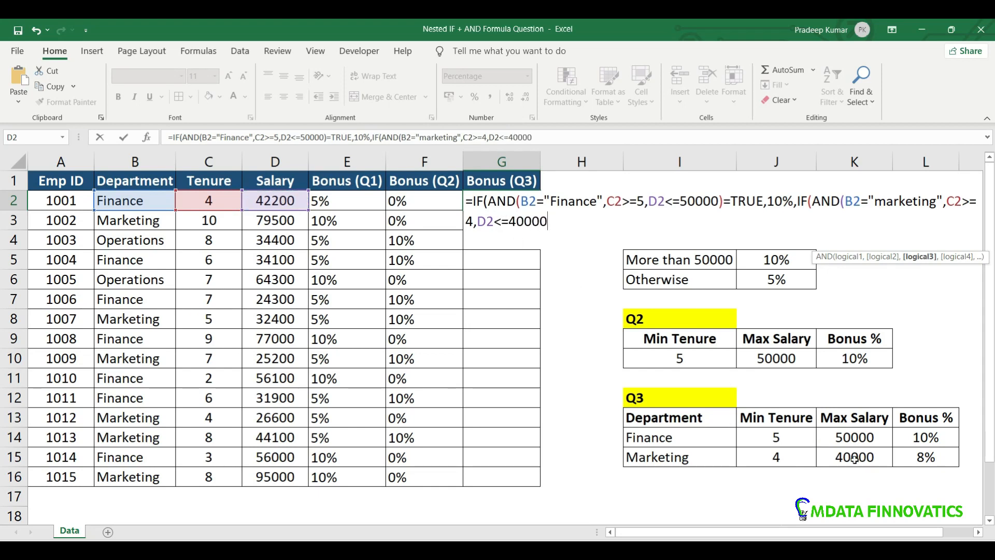
pyautogui.write(')')
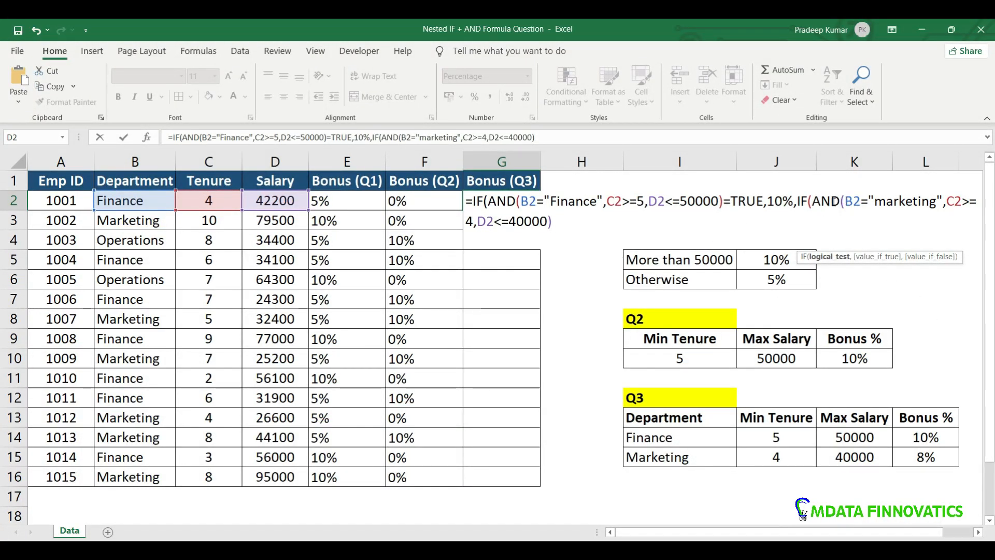
# Complete the nested formula in G2 with =TRUE,8%,0%)) for the marketing test and enter it.
pyautogui.write('=TRUE')
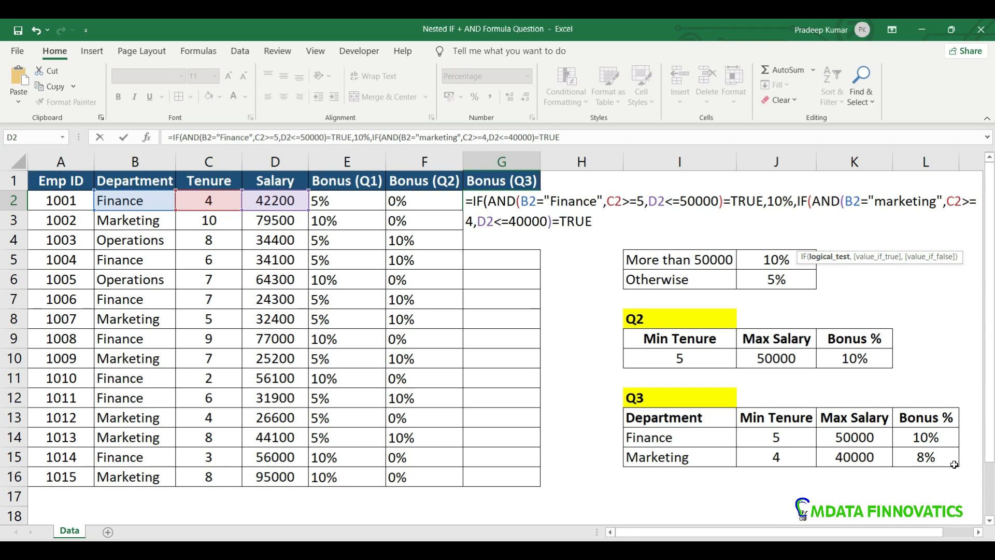
pyautogui.write(',8%,')
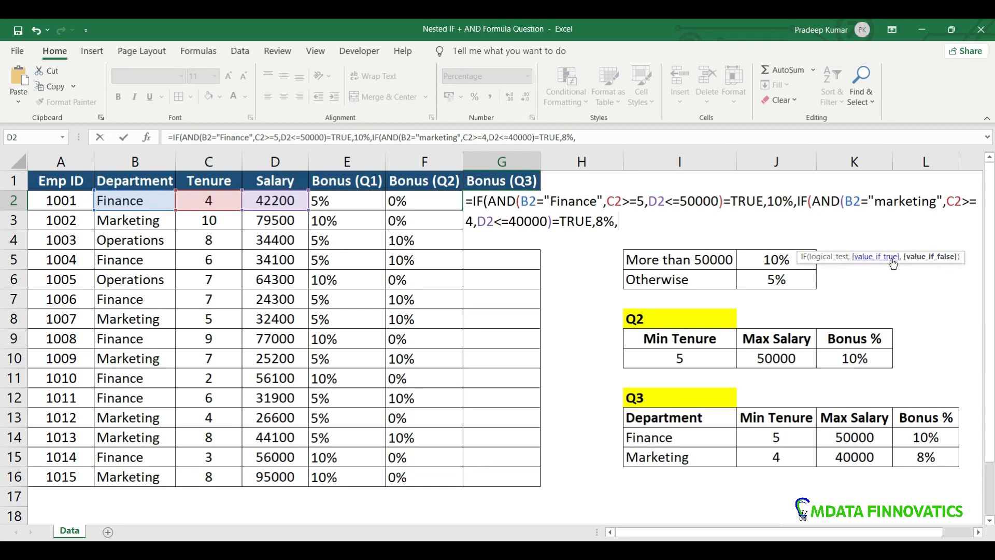
pyautogui.moveTo(894, 264); pyautogui.dragTo(609, 247)
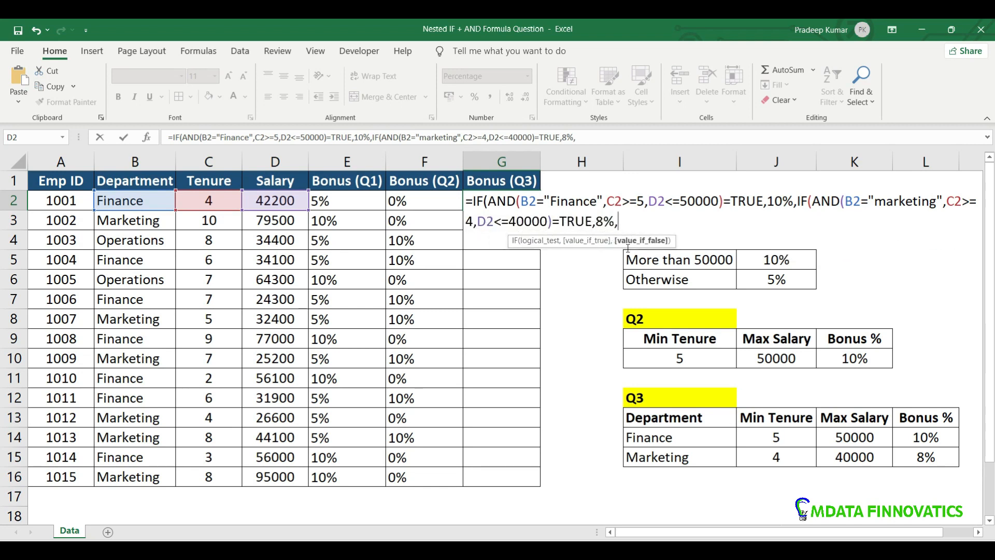
pyautogui.write('0%')
pyautogui.write('))')
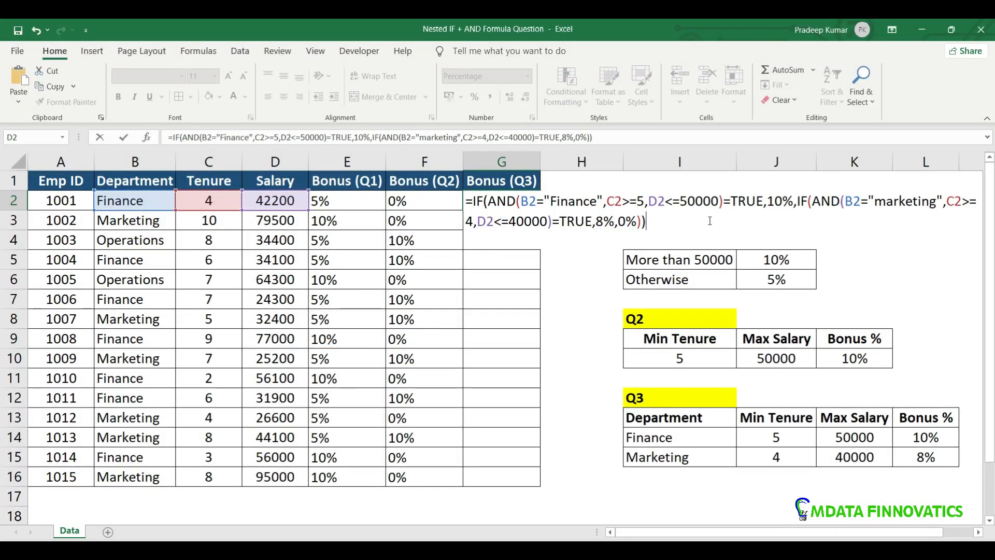
pyautogui.press('Return')
# Fill the Bonus (Q3) formula in cell G2 down to G16.
pyautogui.click(488, 202)
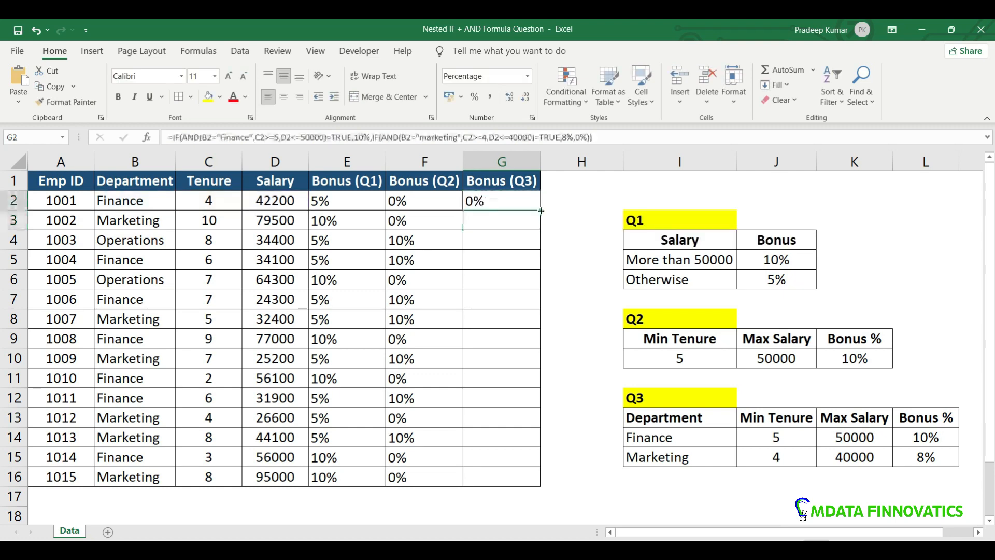
pyautogui.doubleClick(539, 210)
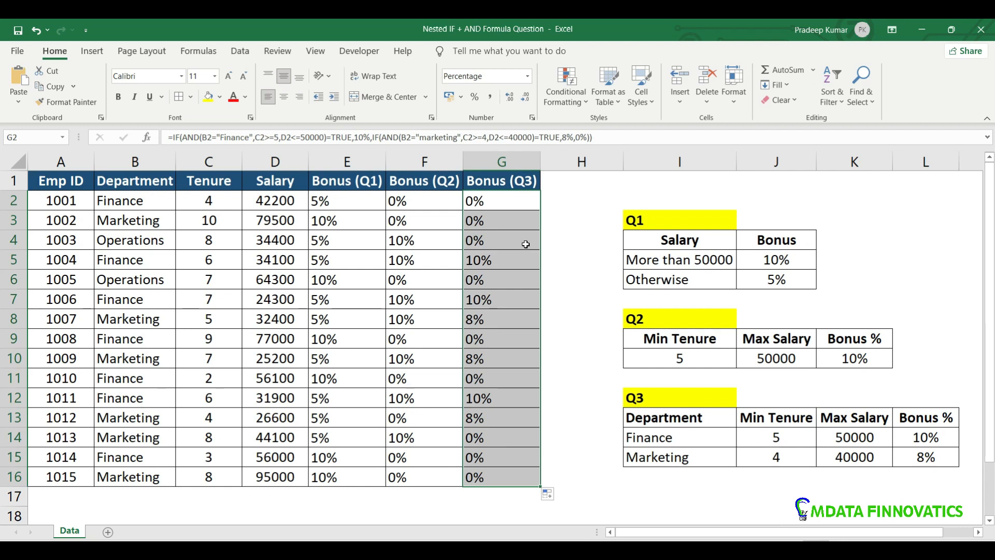
pyautogui.click(520, 240)
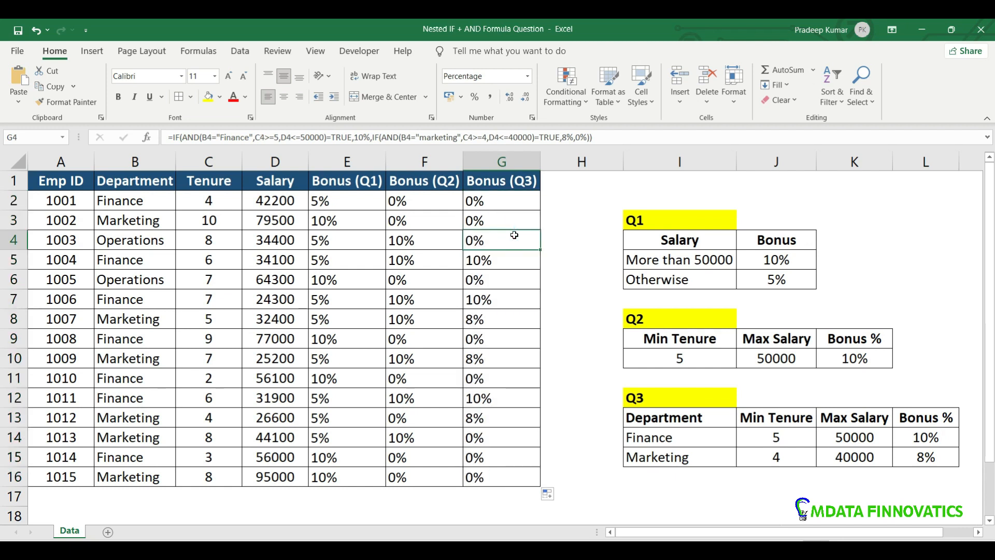
# Check the row 2 employee's department and tenure against the Finance condition in the Q3 table.
pyautogui.click(505, 179)
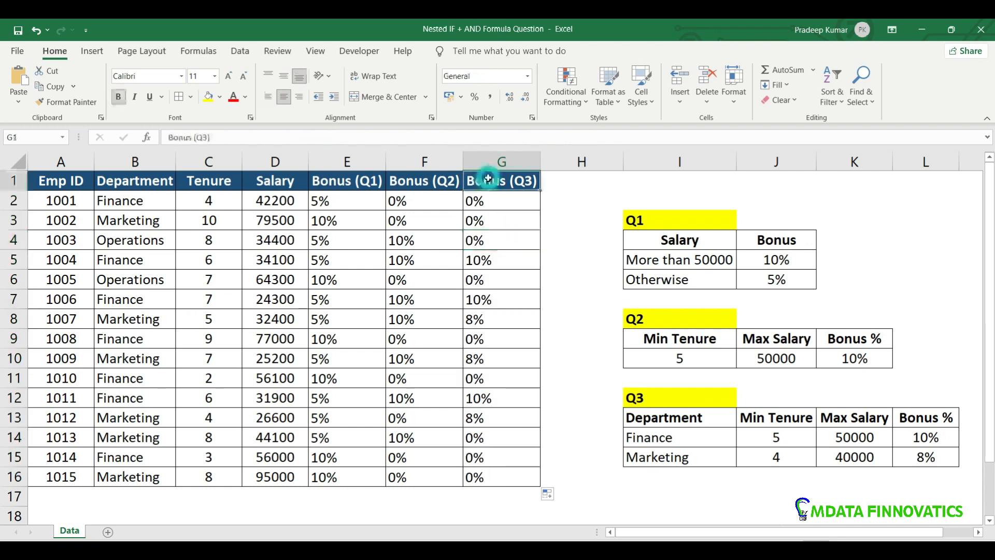
pyautogui.click(131, 200)
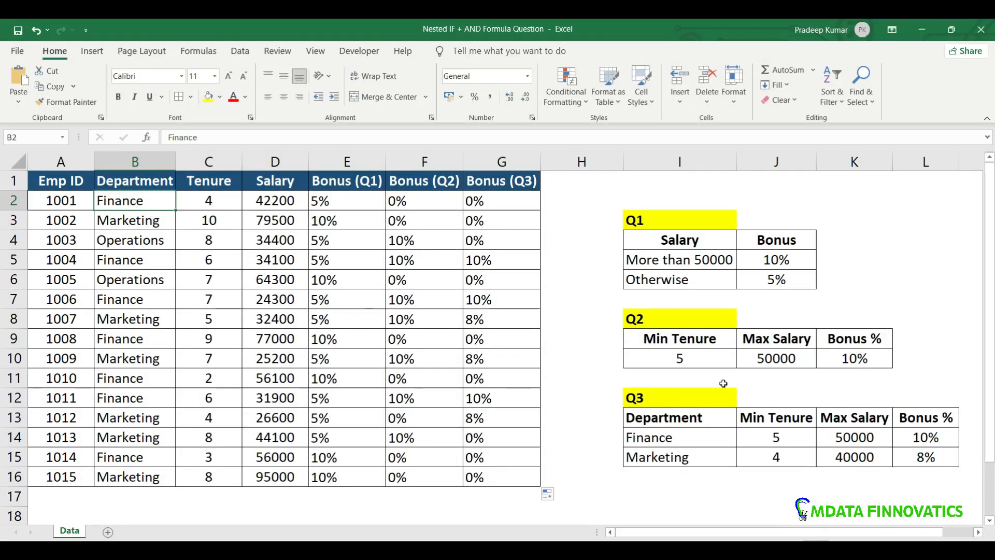
pyautogui.click(655, 438)
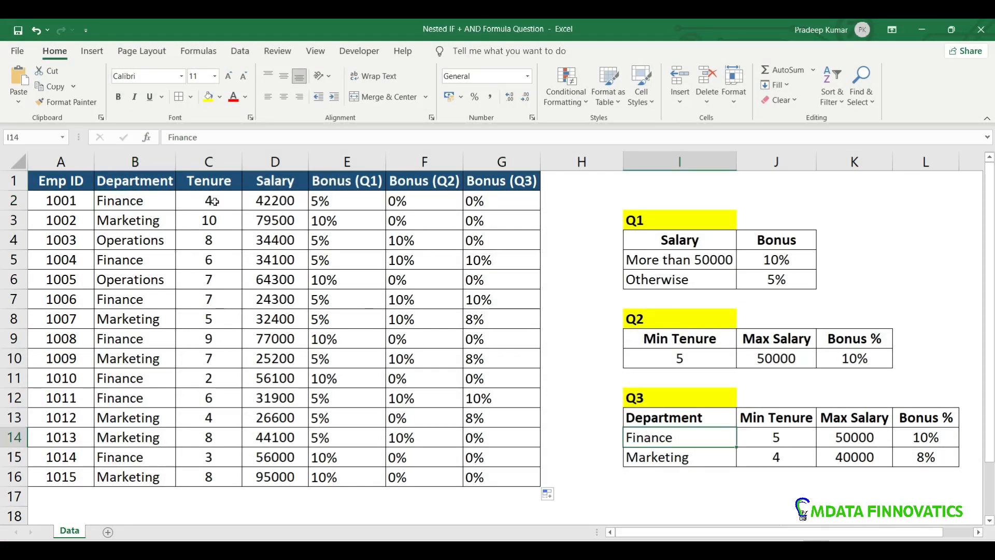
pyautogui.click(214, 201)
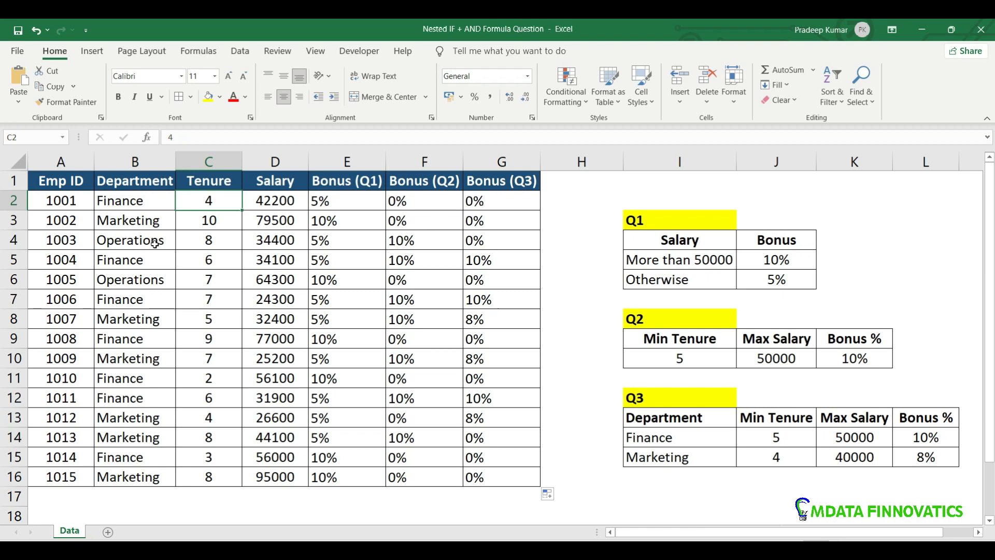
# Check the row 3 employee's department, tenure, salary and Bonus (Q3) formula against the Marketing condition in the Q3 table.
pyautogui.click(137, 226)
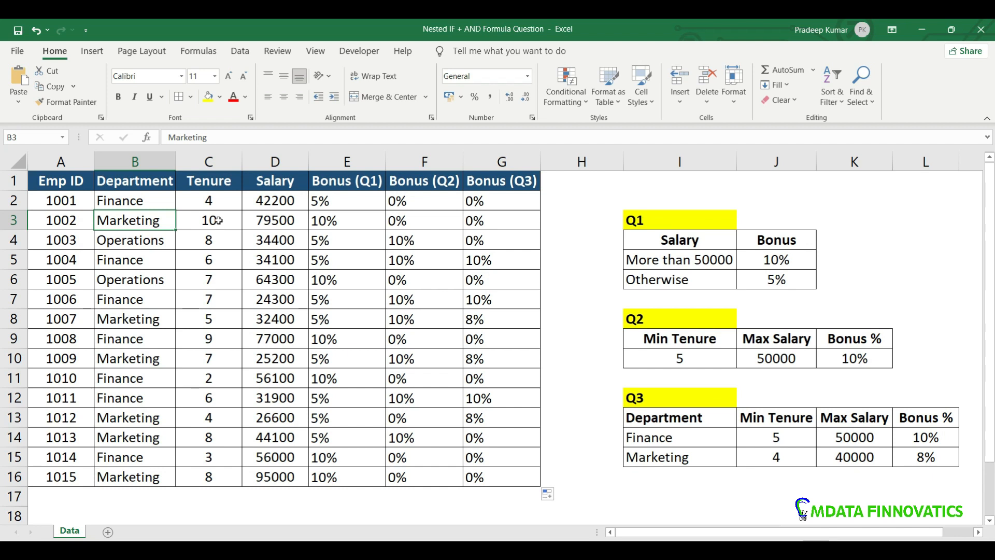
pyautogui.click(218, 222)
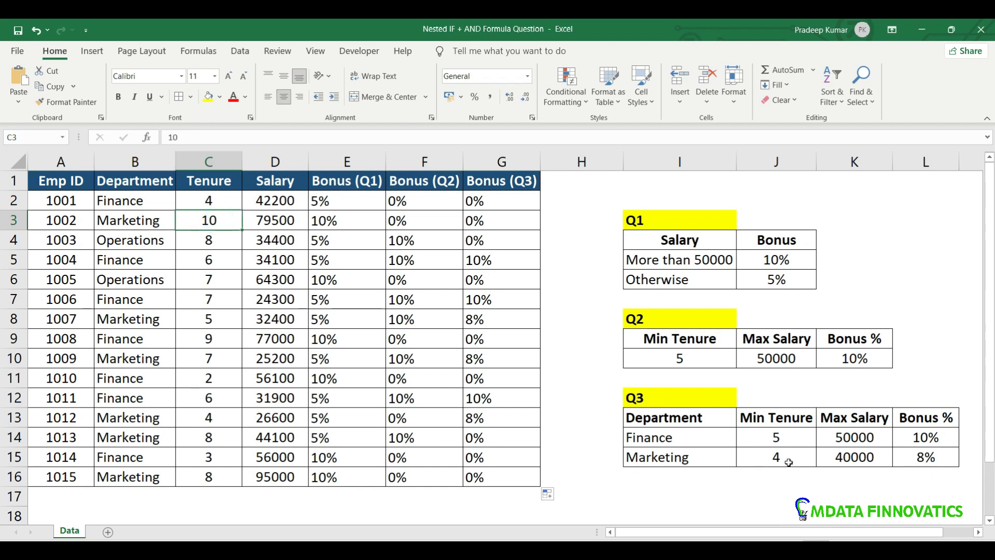
pyautogui.click(276, 221)
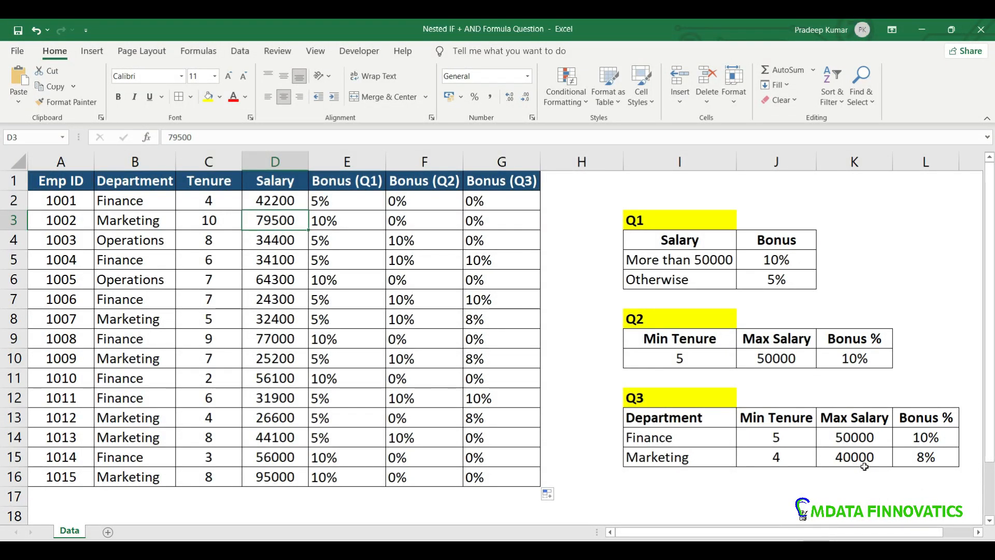
pyautogui.click(500, 221)
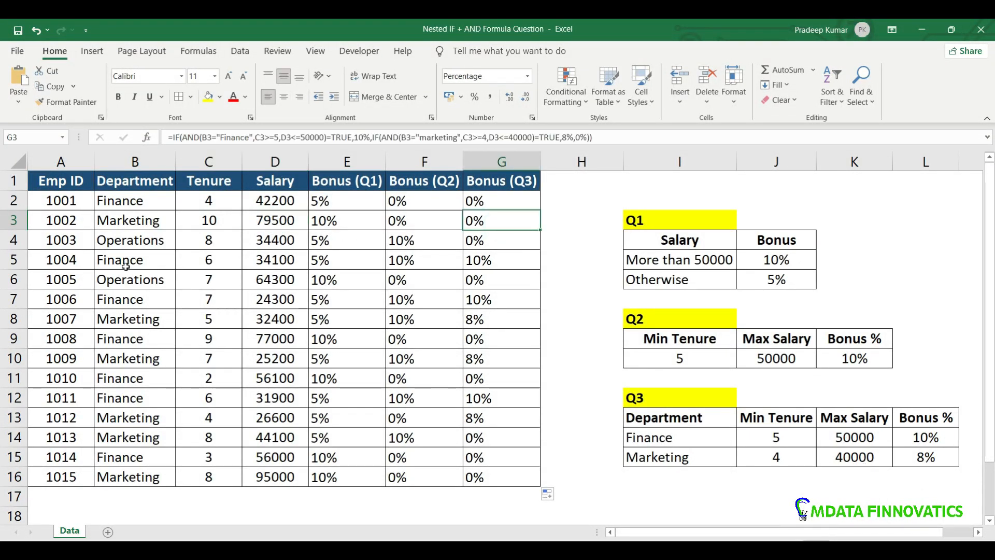
# Check the row 5 employee's department, tenure, salary and Bonus (Q3) formula against the Finance condition in the Q3 table.
pyautogui.click(157, 258)
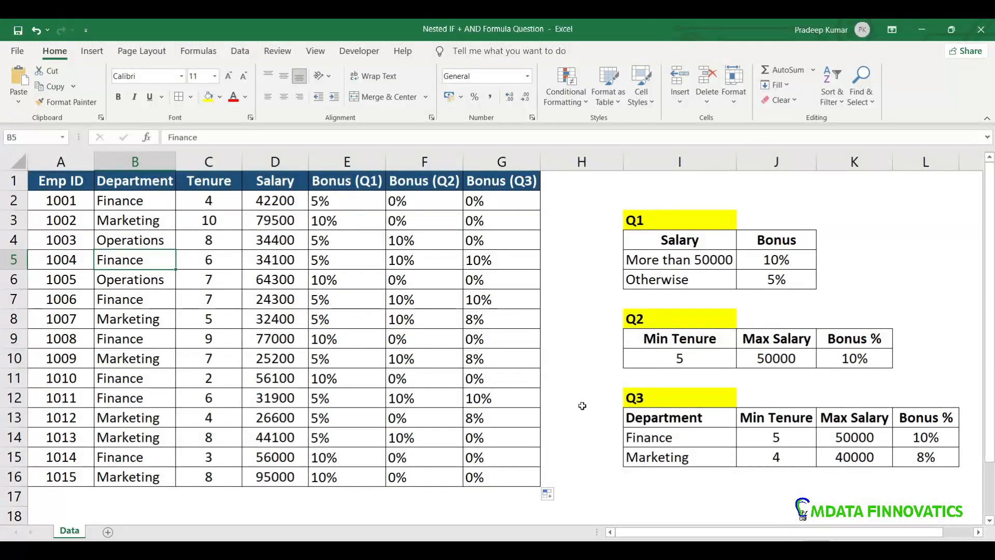
pyautogui.click(238, 254)
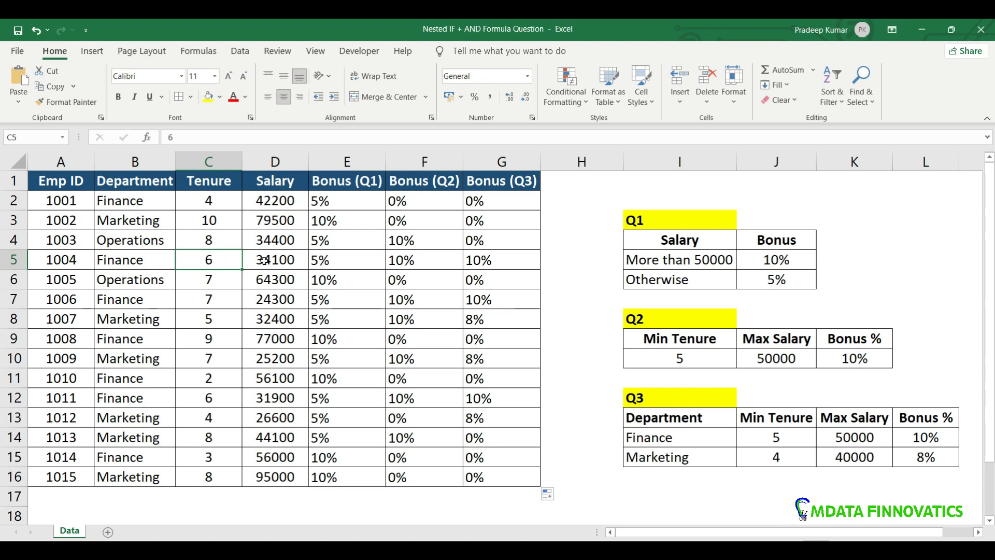
pyautogui.click(265, 260)
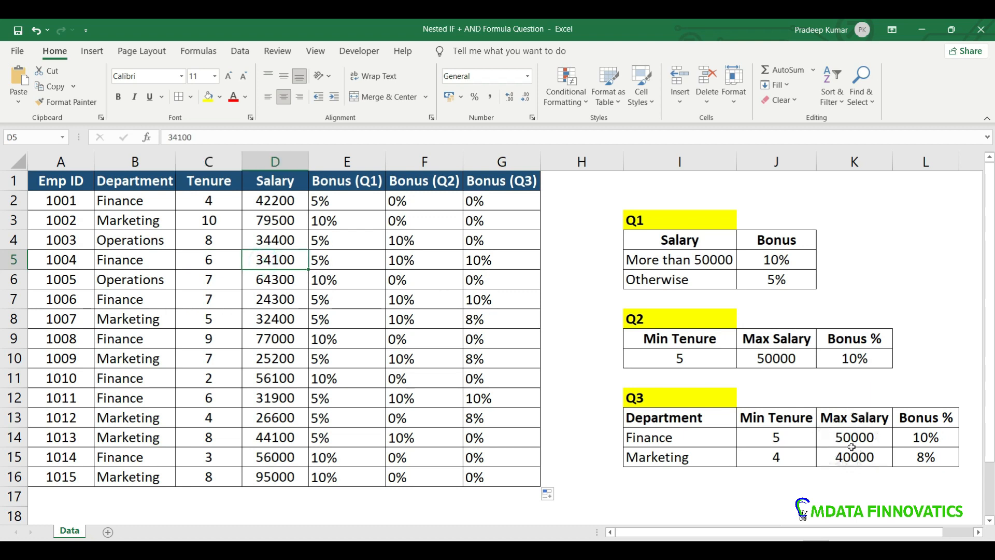
pyautogui.click(493, 260)
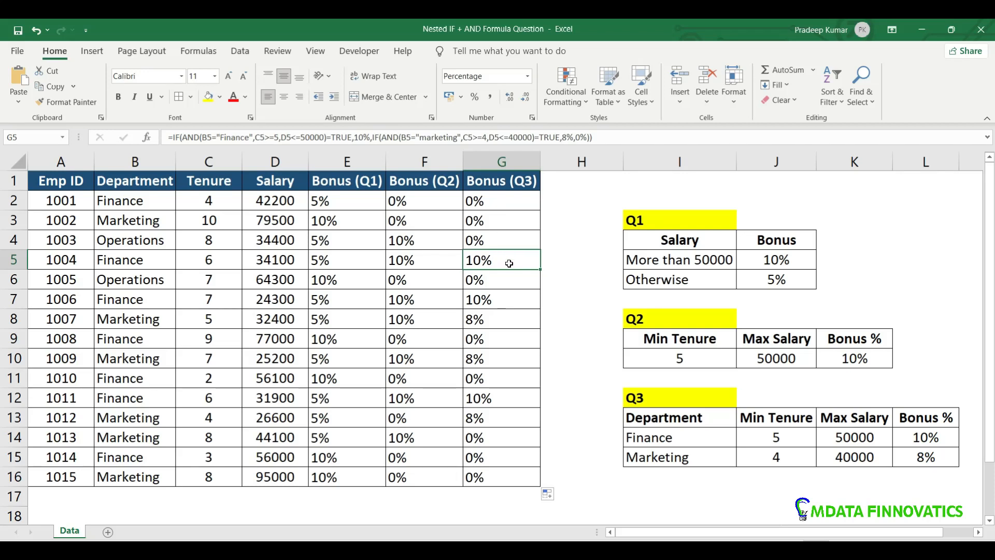
# Multiply each result in the G2 formula by the salary cell, giving 10%*D2, 8%*D2 and 0%*D2, and enter it.
pyautogui.click(506, 200)
pyautogui.doubleClick(506, 200)
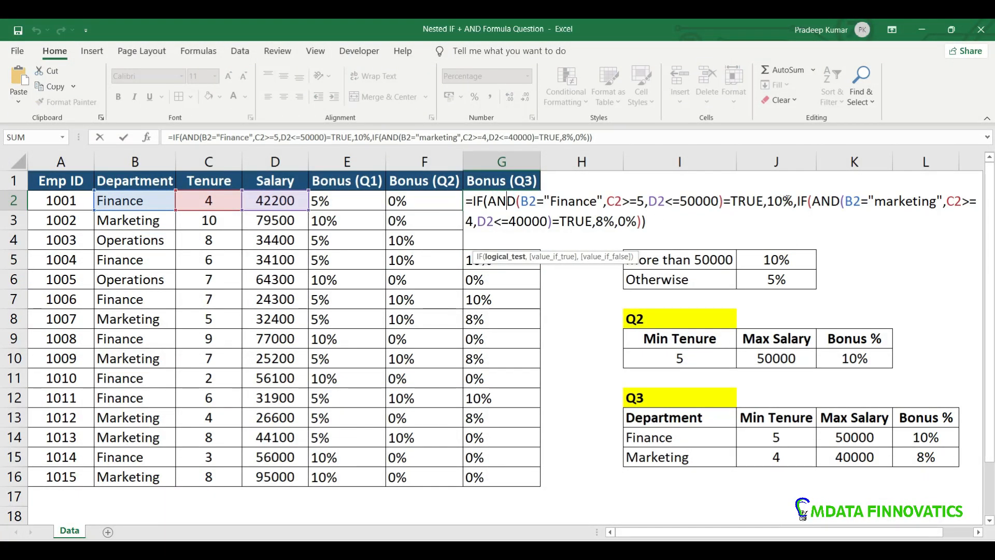
pyautogui.click(792, 201)
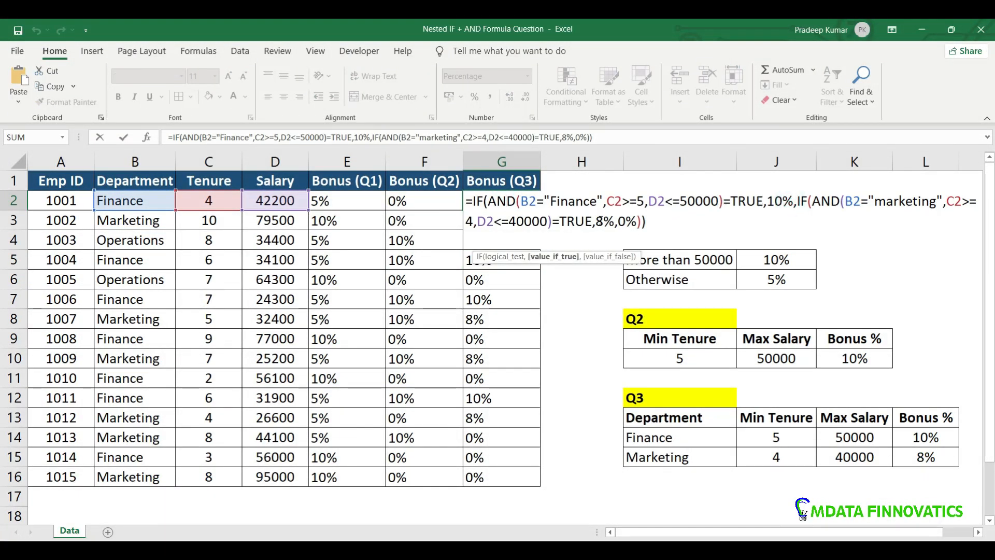
pyautogui.write('*')
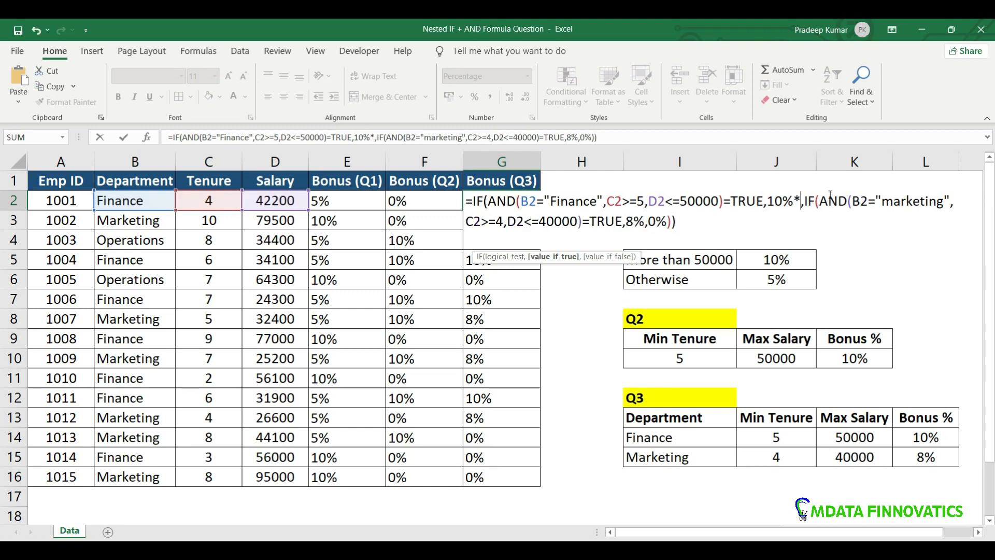
pyautogui.click(285, 201)
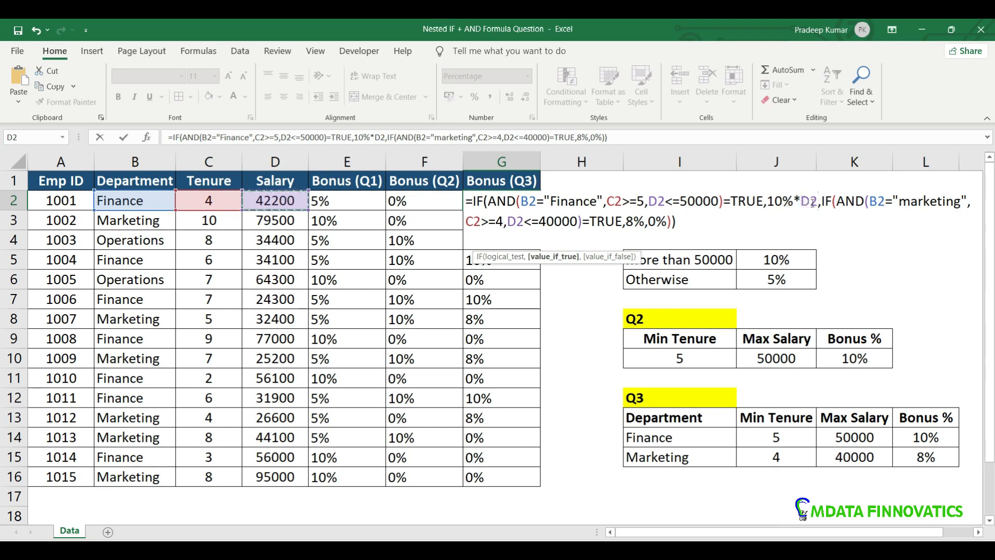
pyautogui.click(645, 222)
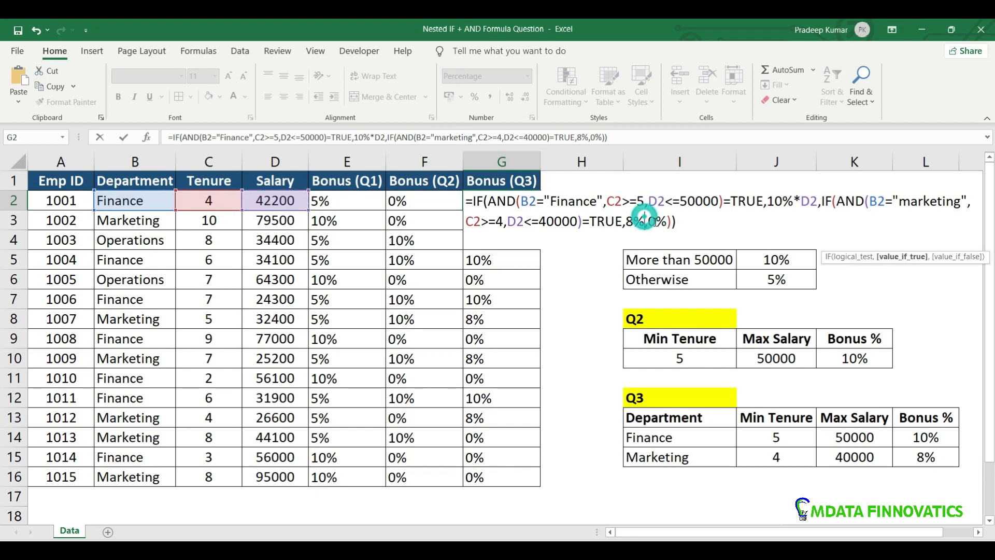
pyautogui.write('*')
pyautogui.click(271, 201)
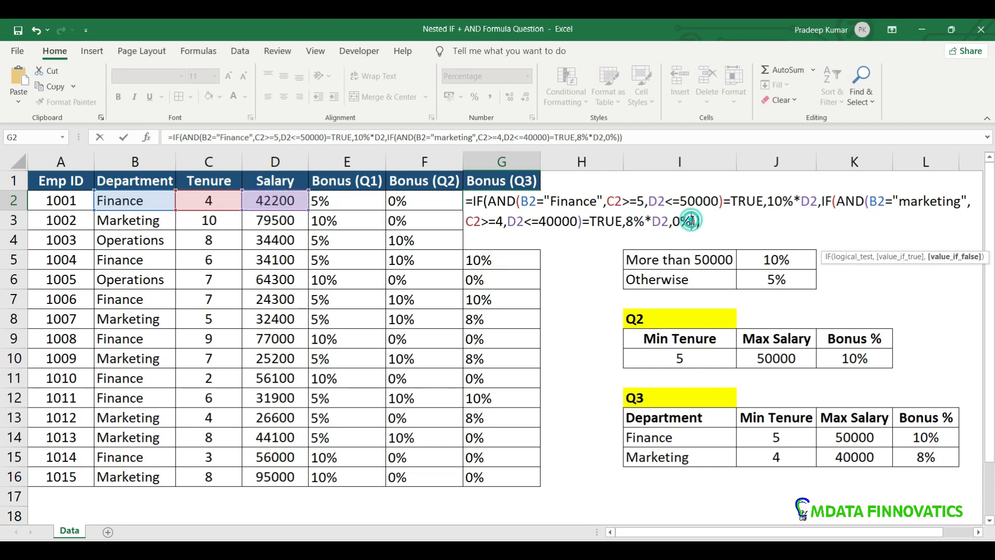
pyautogui.write('*')
pyautogui.click(275, 202)
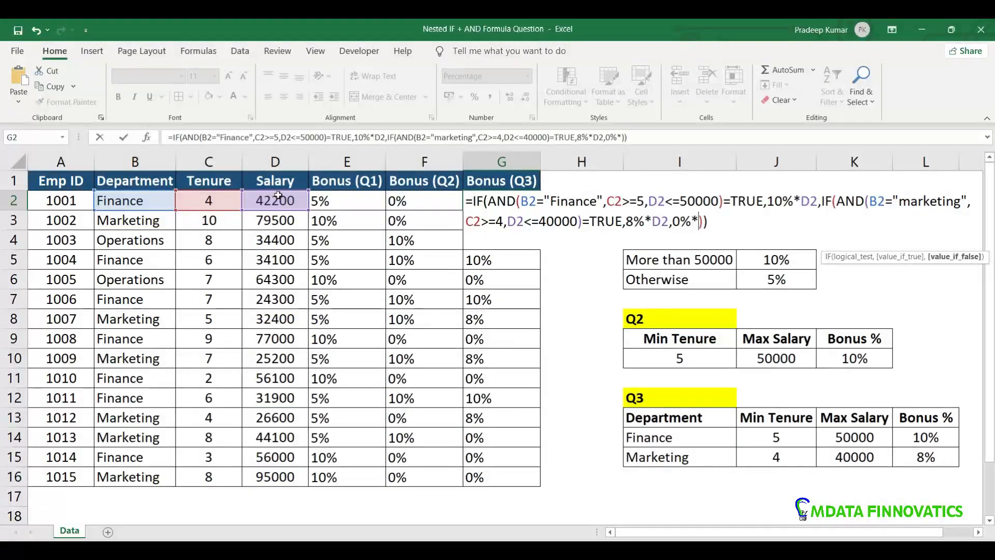
pyautogui.press('Return')
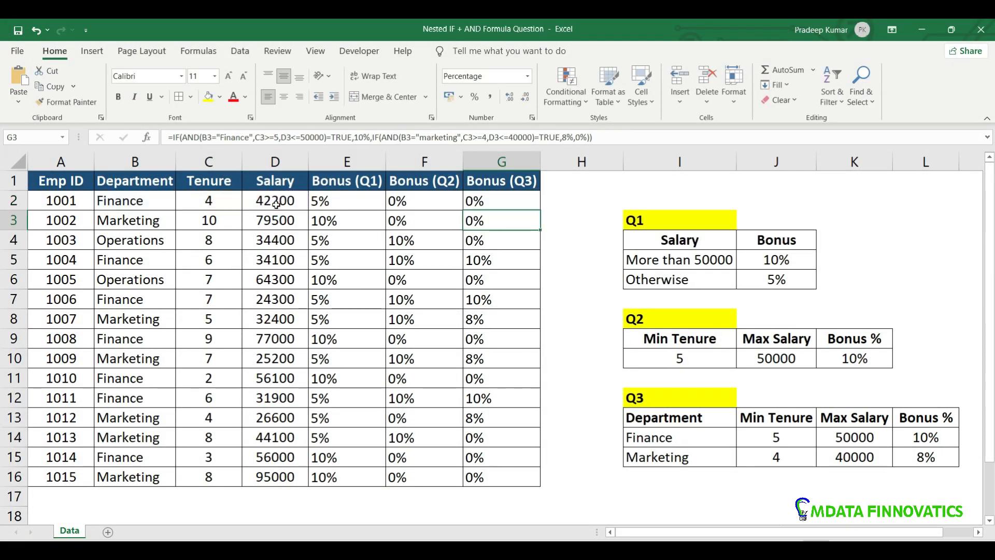
# Try the General number format on cell G2.
pyautogui.click(491, 203)
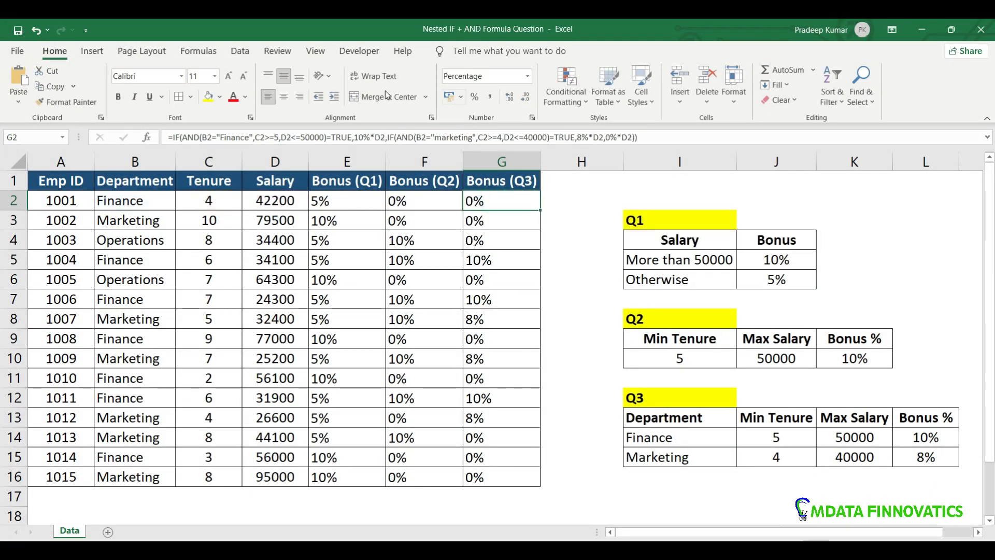
pyautogui.click(528, 76)
pyautogui.click(490, 100)
# Remove the *D2 multipliers from the 10%, 8% and 0% results in the G2 formula.
pyautogui.doubleClick(468, 201)
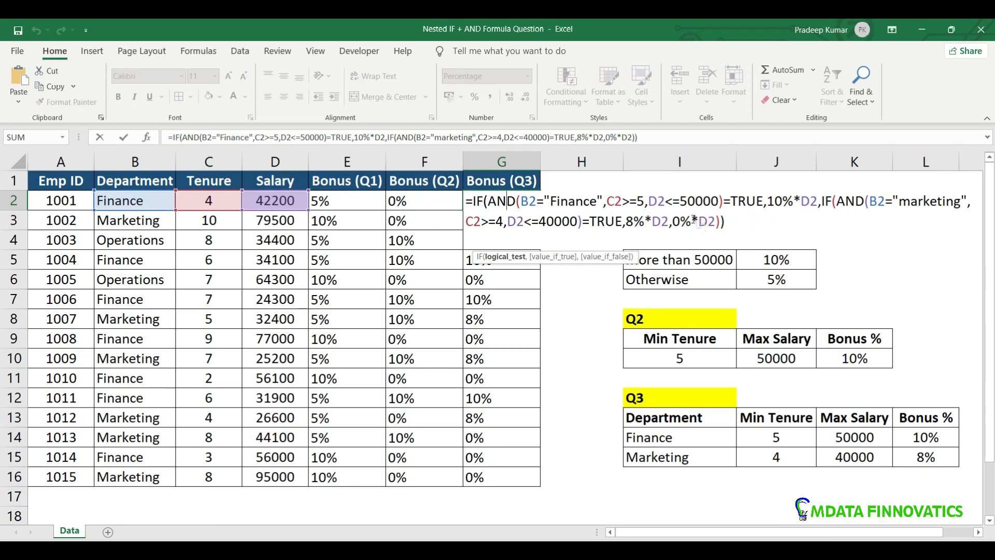
pyautogui.moveTo(692, 222); pyautogui.dragTo(715, 222)
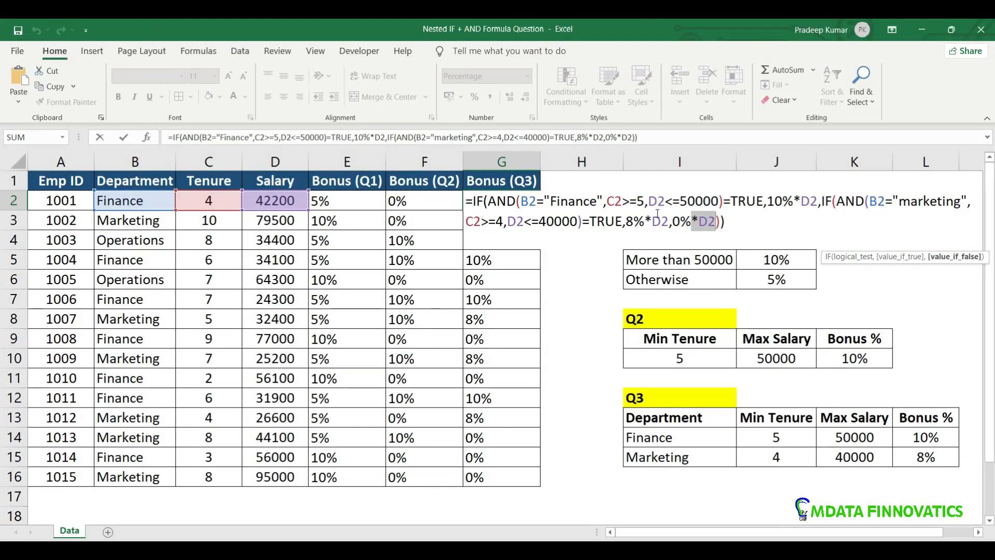
pyautogui.press('BackSpace')
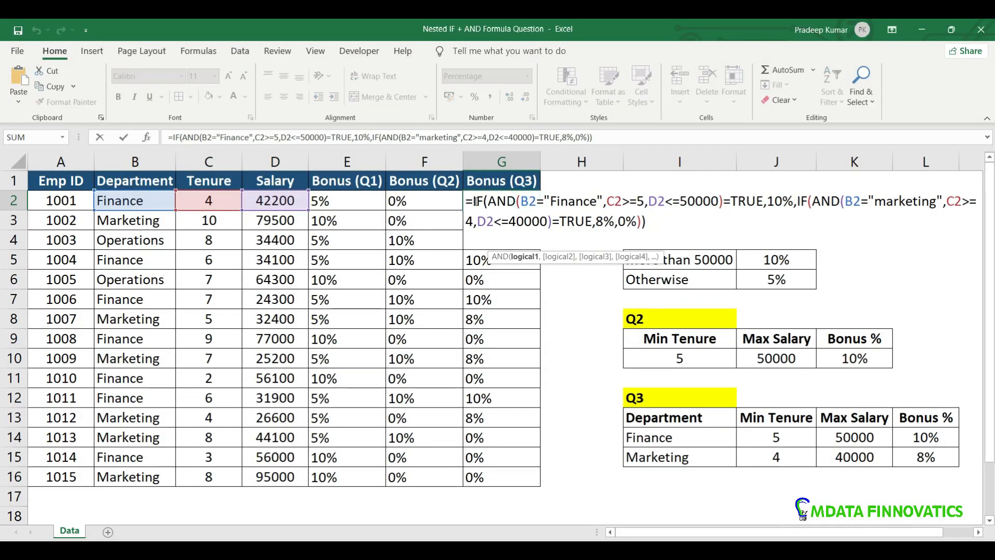
# Multiply the whole nested IF formula in G2 by D2 and fill it down to G16.
pyautogui.moveTo(474, 201); pyautogui.dragTo(642, 222)
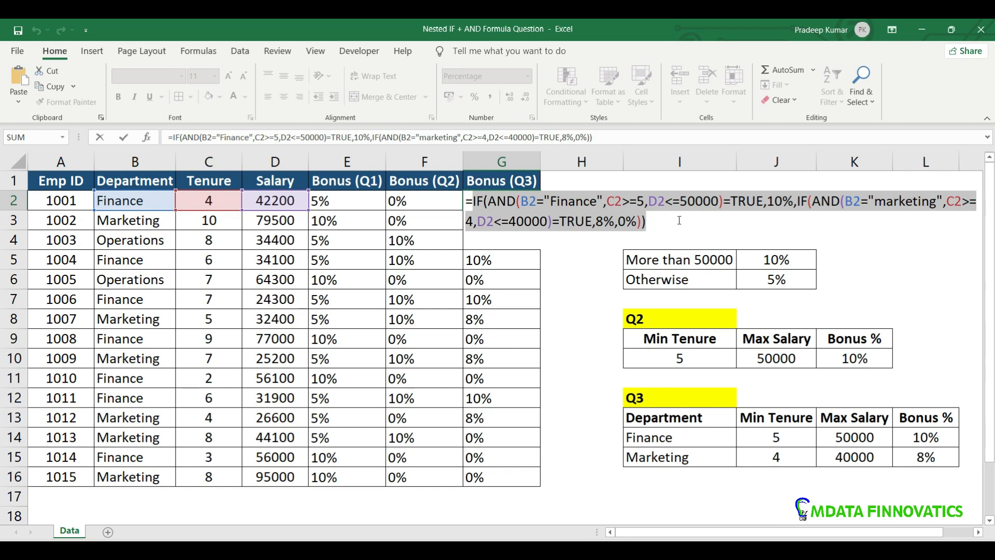
pyautogui.click(656, 223)
pyautogui.write('*')
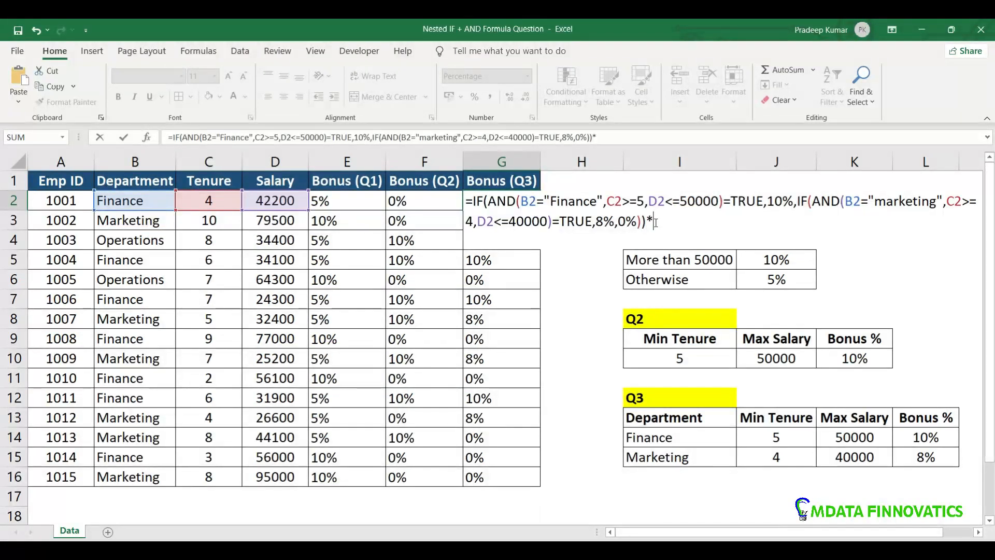
pyautogui.click(279, 202)
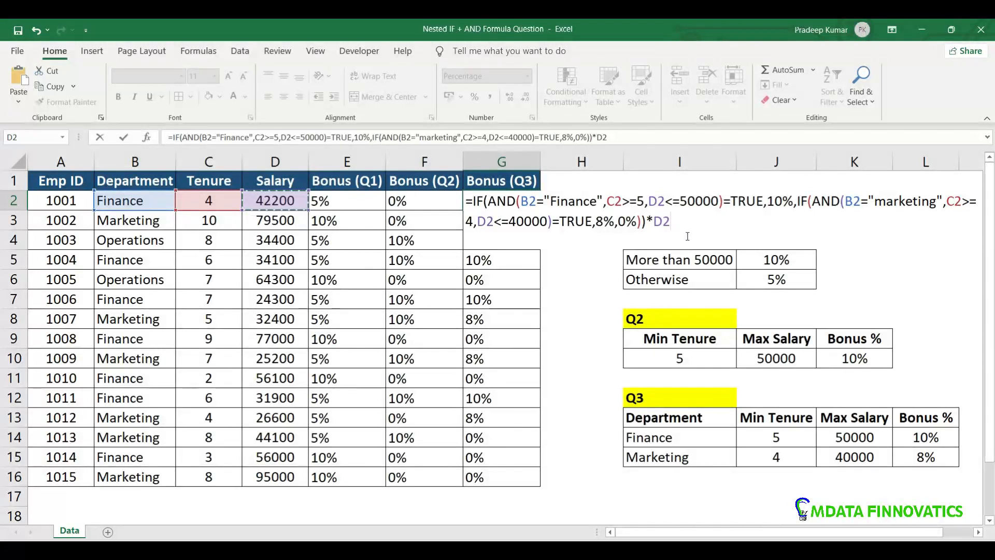
pyautogui.press('Return')
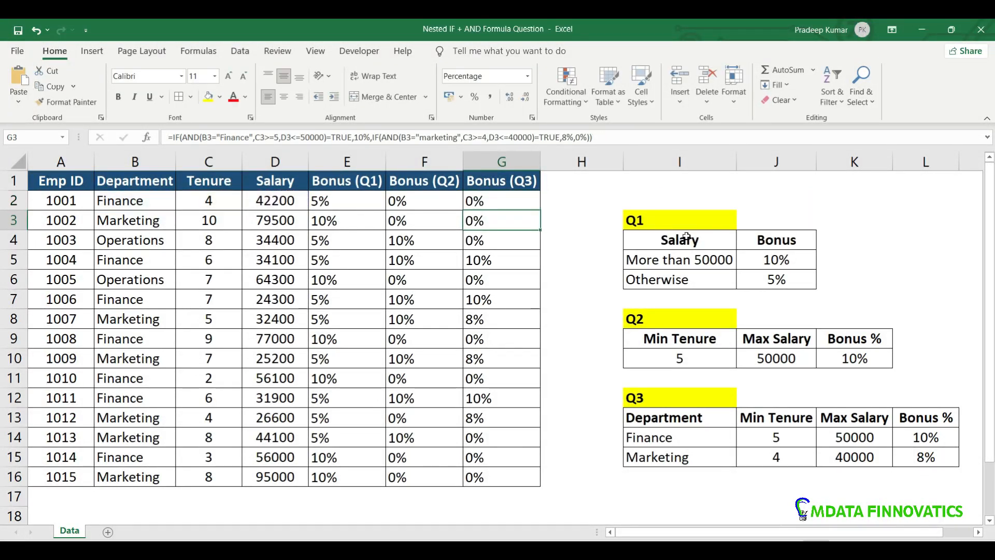
pyautogui.click(516, 201)
pyautogui.doubleClick(540, 210)
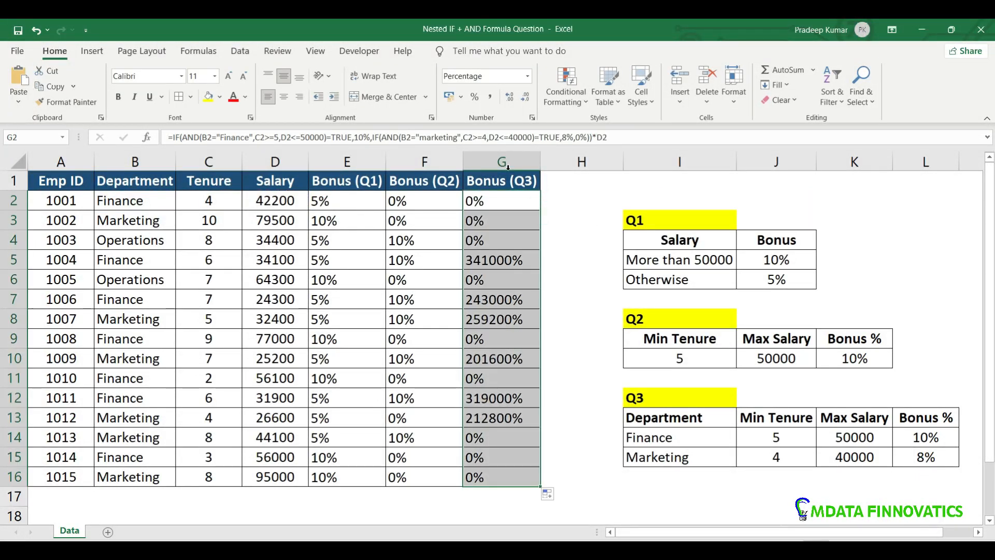
# Set the Bonus (Q3) results in G2:G16 to the General number format and center them.
pyautogui.click(527, 76)
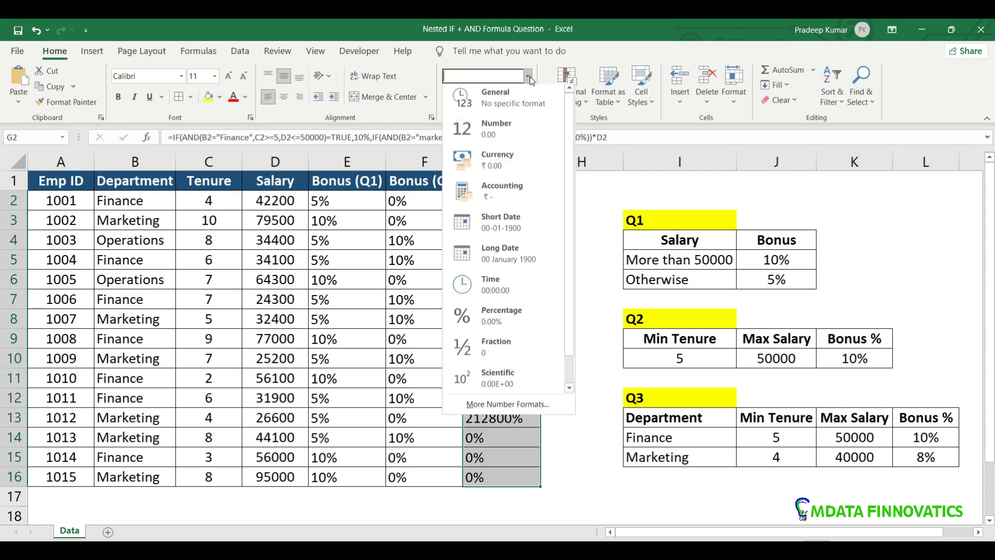
pyautogui.click(501, 102)
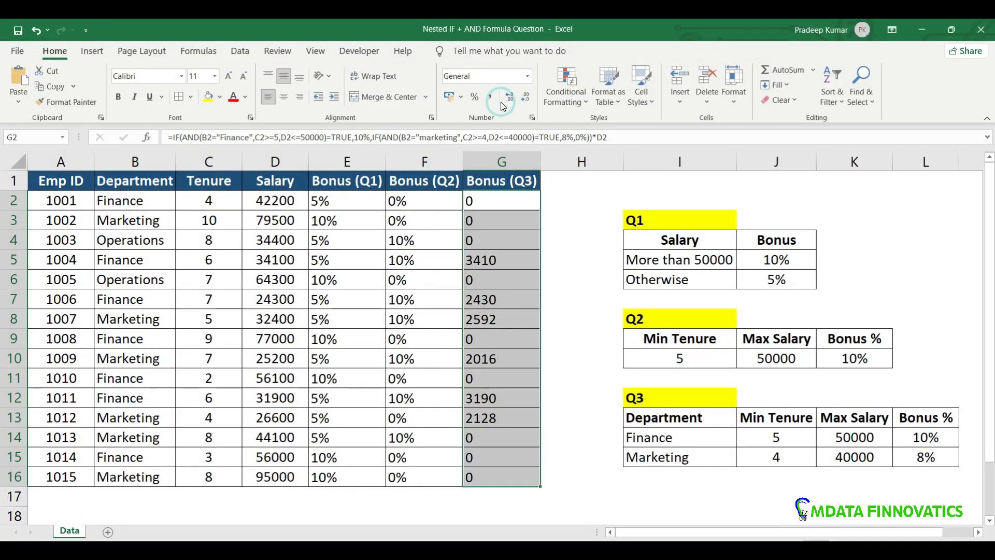
pyautogui.click(284, 99)
pyautogui.press('Down')
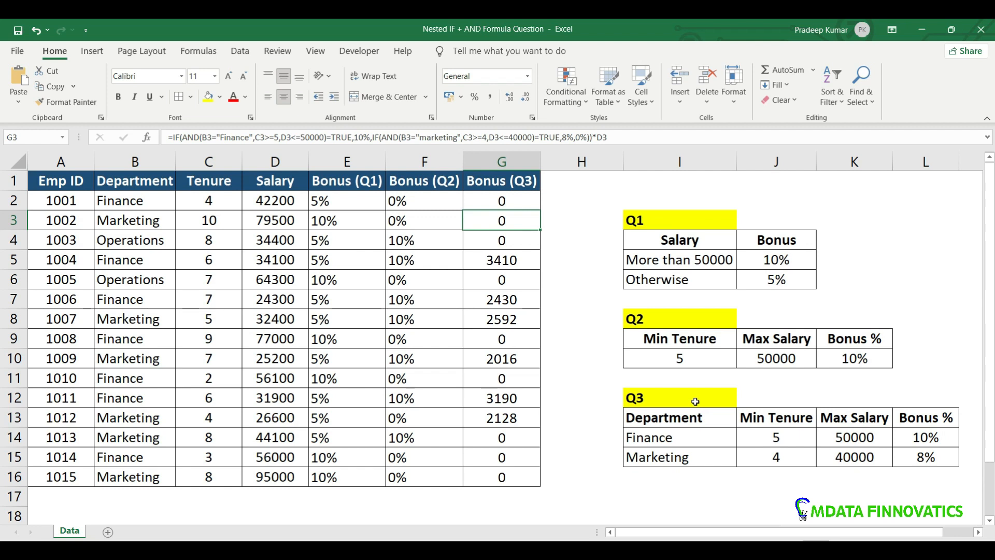
# Add an Operations row to the Q3 table with minimum tenure 5, maximum salary 40000 and bonus 5%.
pyautogui.moveTo(667, 437); pyautogui.dragTo(671, 456)
pyautogui.click(668, 434)
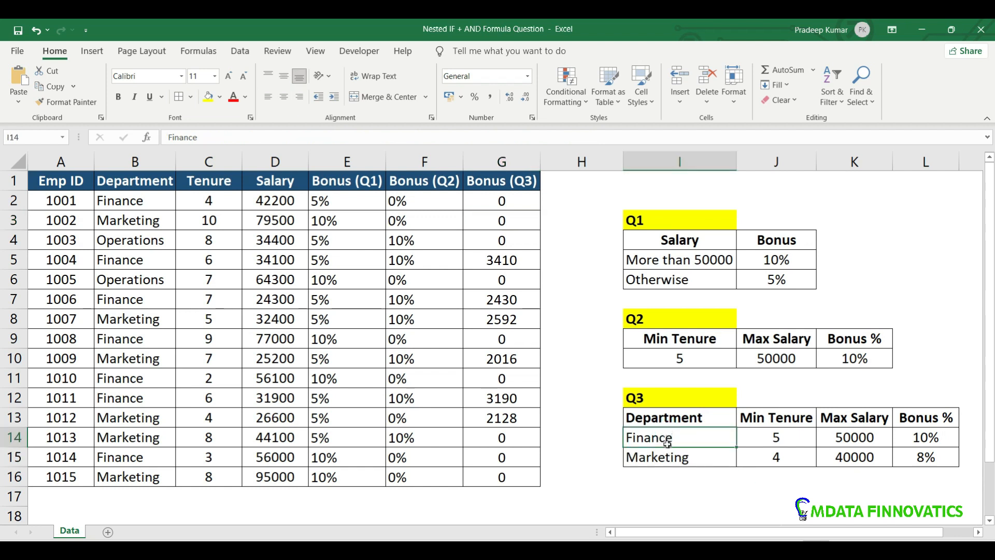
pyautogui.click(662, 413)
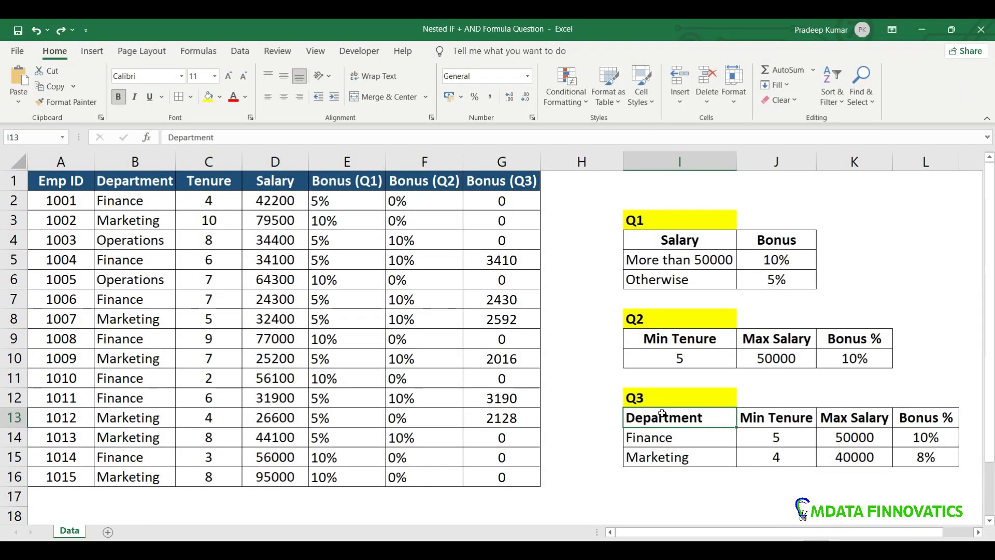
pyautogui.click(646, 477)
pyautogui.write('Operations\t5\t40000\t5%')
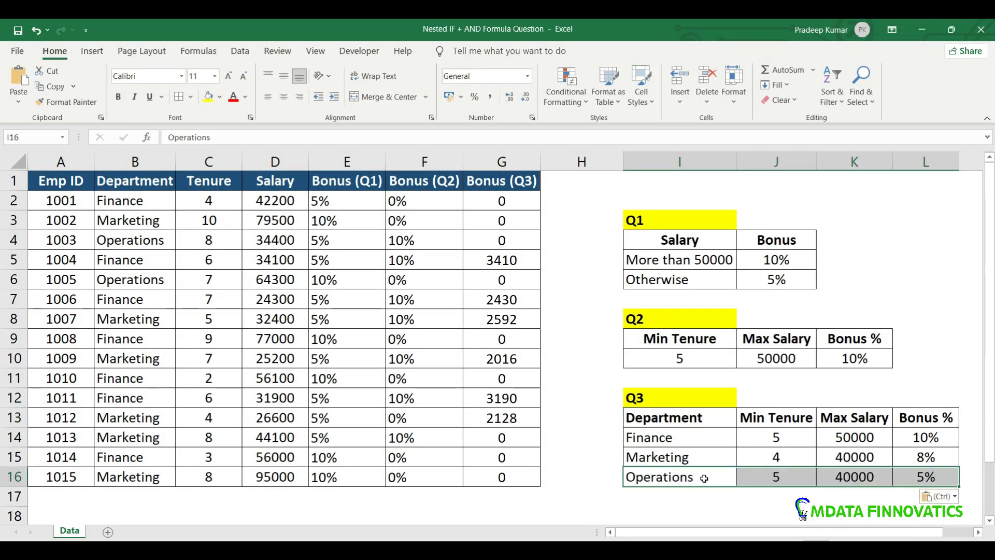
# Review the G2 formula against the Finance, Marketing and Operations criteria in I14:L16 of the Q3 table.
pyautogui.click(522, 197)
pyautogui.doubleClick(524, 197)
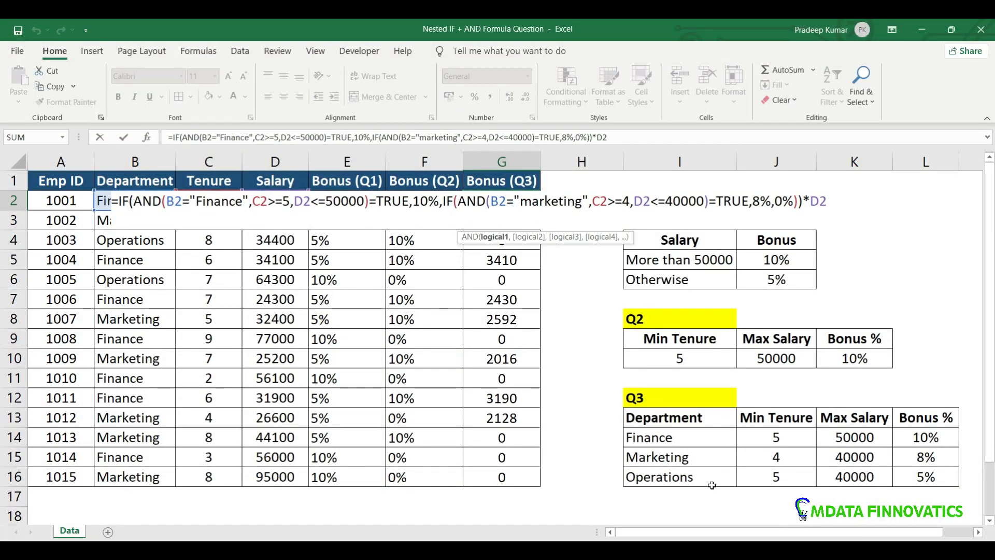
pyautogui.hotkey('ctrl', 'Return')
pyautogui.moveTo(676, 435); pyautogui.dragTo(928, 476)
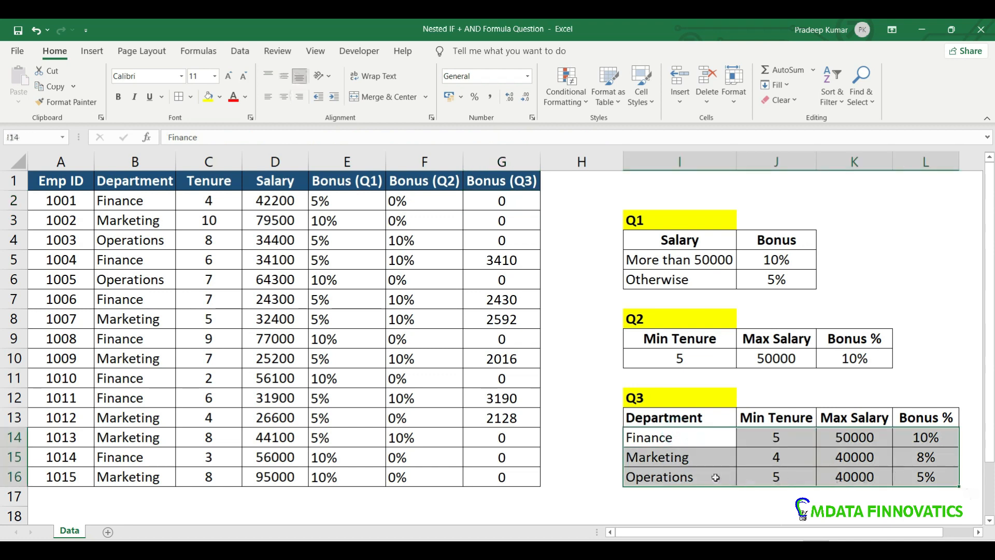